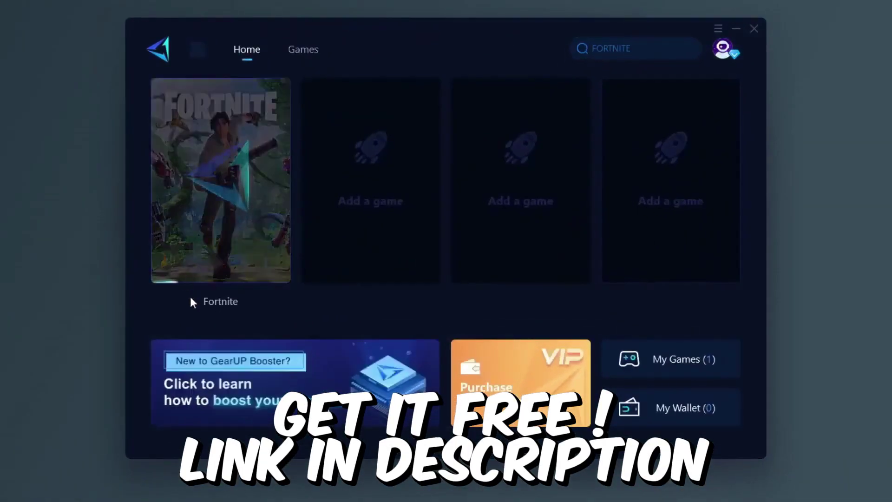
Boost Fortnite in GearUp Booster, browse the supported games list, then open the GearUp Booster website
click(214, 313)
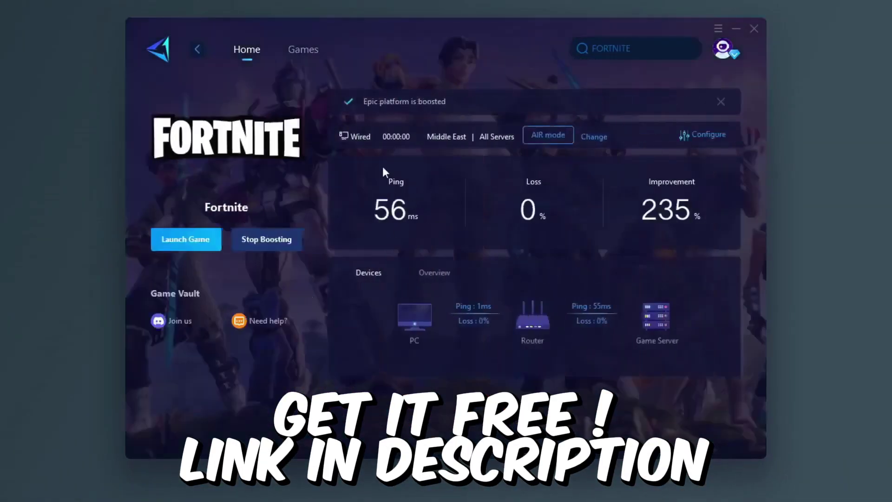
click(303, 49)
scroll(481, 161, down, 2)
scroll(398, 161, down, 3)
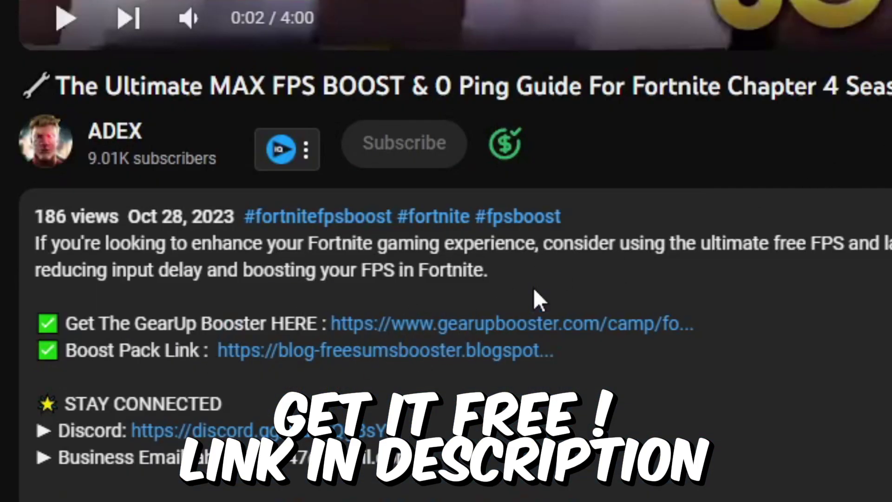
click(481, 325)
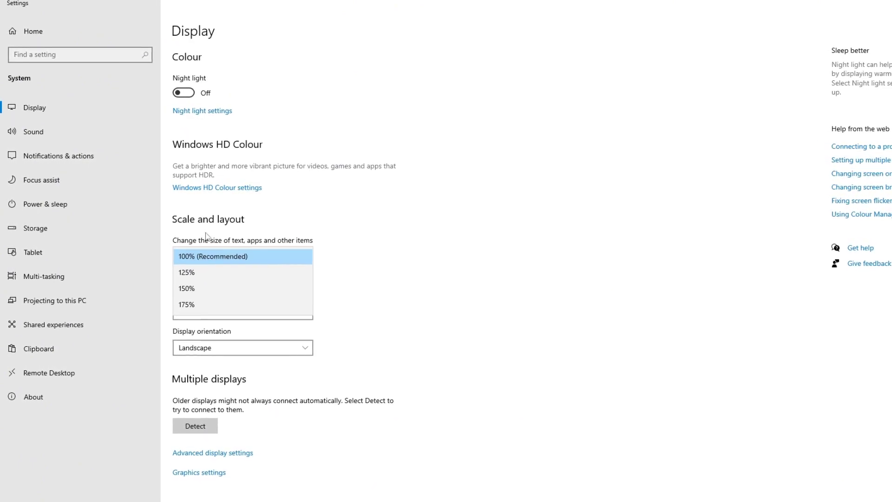
Keep display scaling at 100% and resolution at 1920 × 1080
click(247, 256)
click(261, 315)
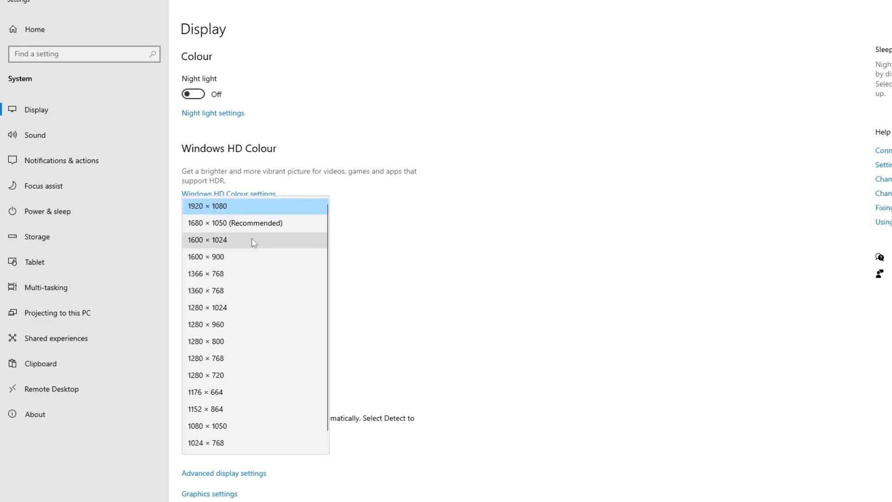
click(465, 320)
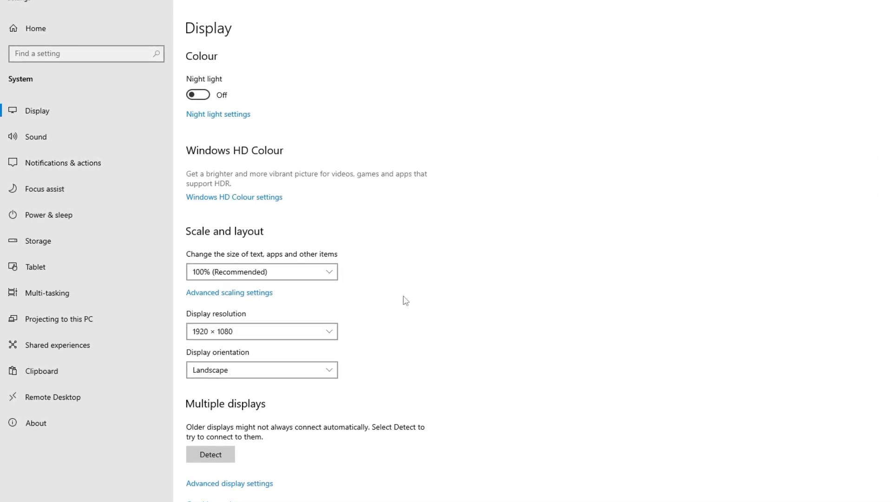
Check in the Display 1 adapter's Monitor properties that the refresh rate is 120 Hz
click(247, 480)
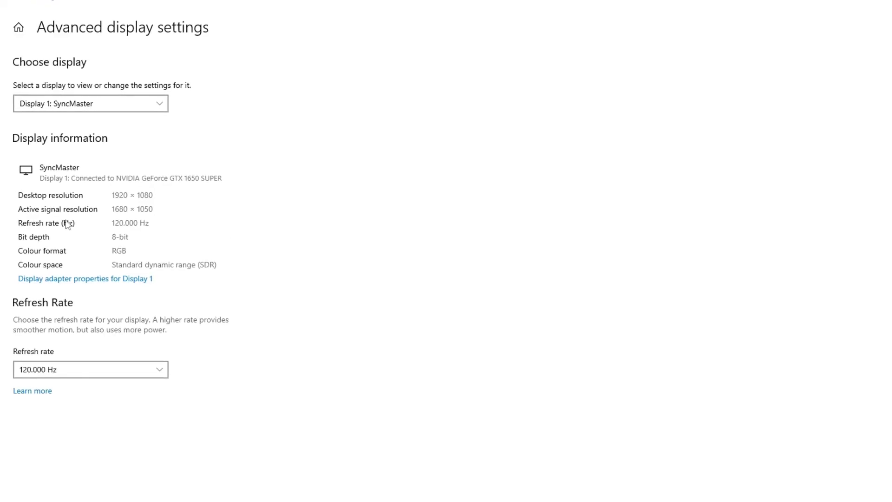
click(104, 280)
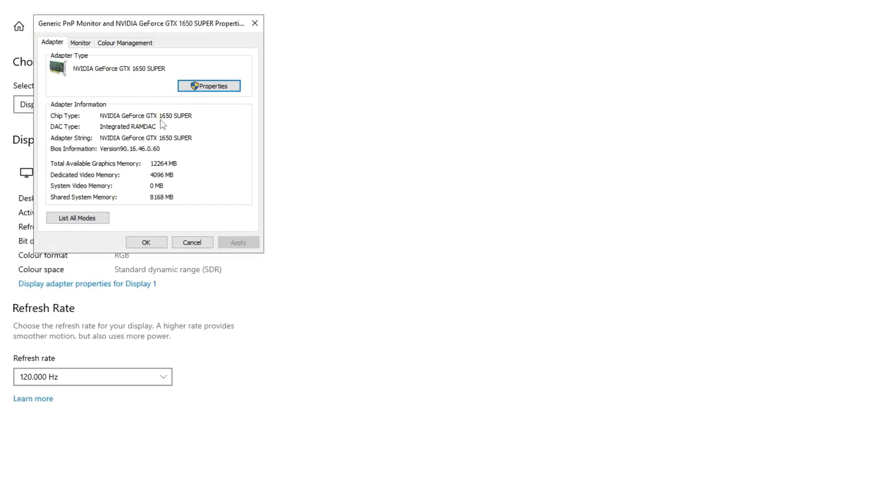
click(83, 43)
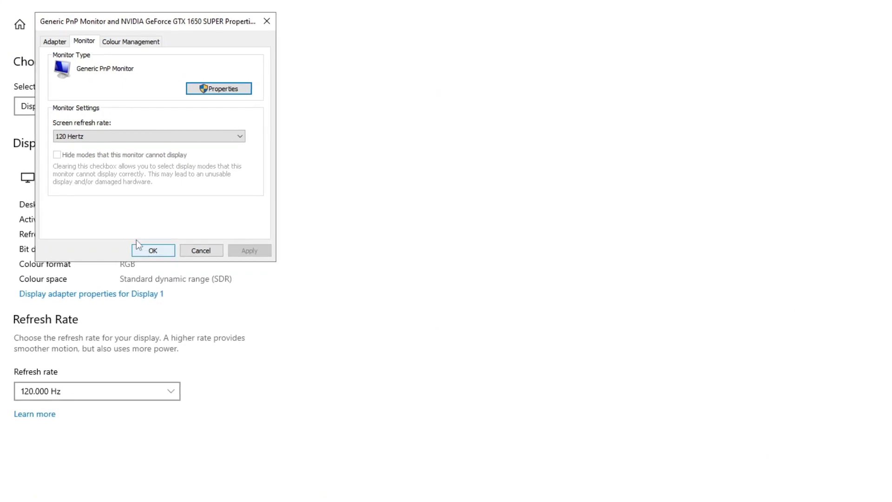
click(155, 252)
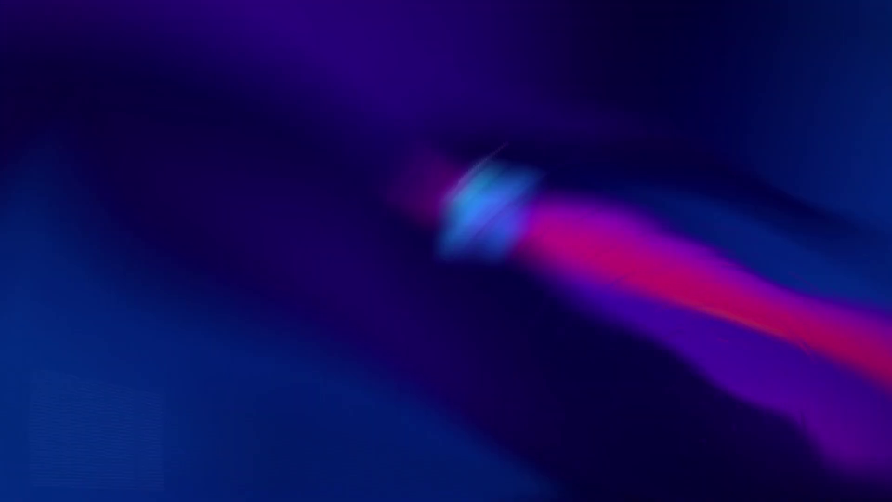
Open Device Manager via 'dev' search and leave the High precision event timer disabled
key(super)
text(dev)
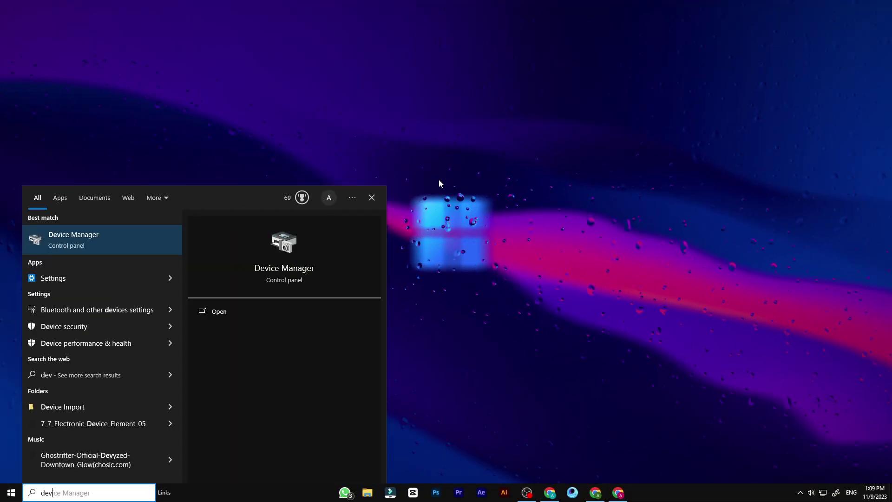
key(Return)
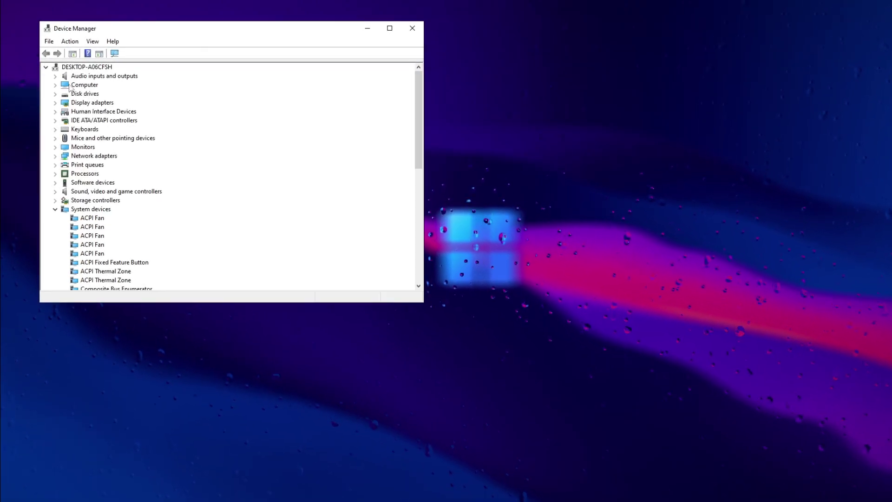
scroll(105, 195, down, 5)
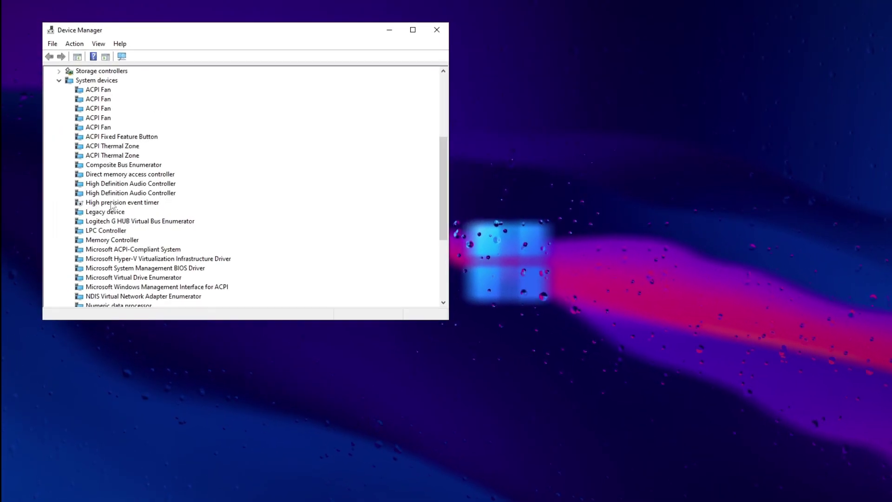
click(112, 204)
right_click(120, 203)
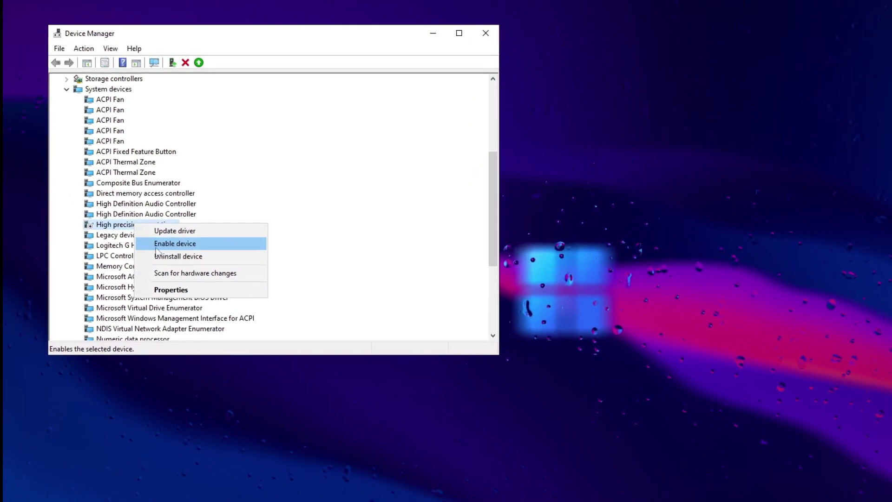
click(119, 144)
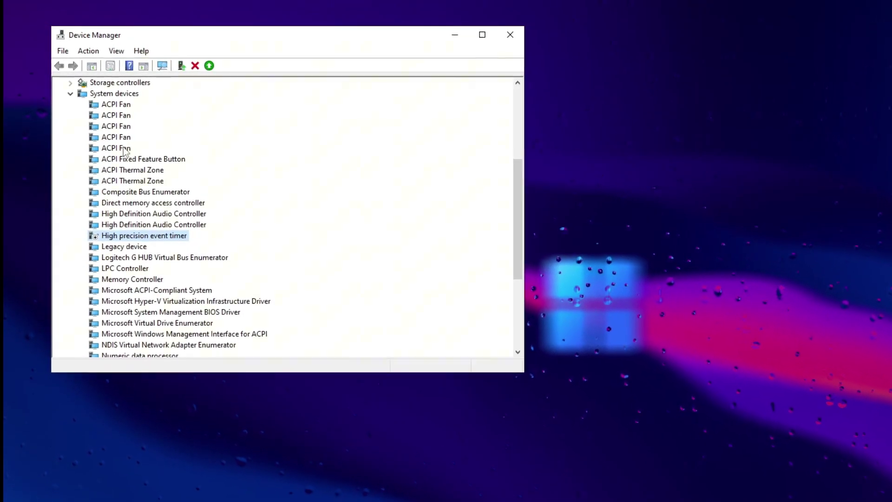
scroll(125, 151, up, 6)
click(70, 257)
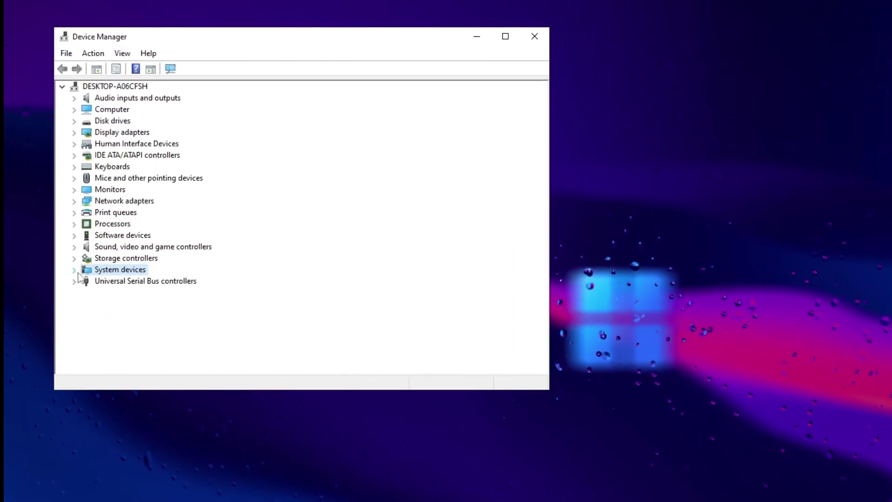
Confirm power saving stays off for the Realtek PCIe GbE Family Controller
click(74, 201)
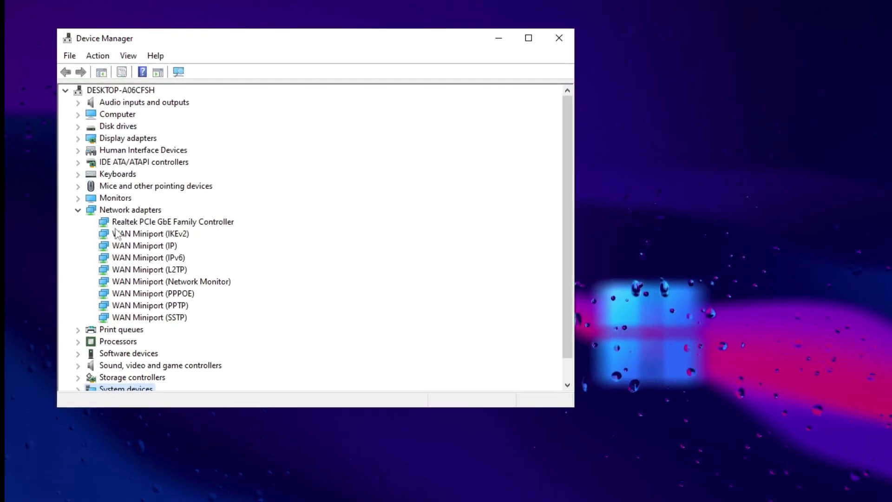
double_click(139, 222)
click(383, 95)
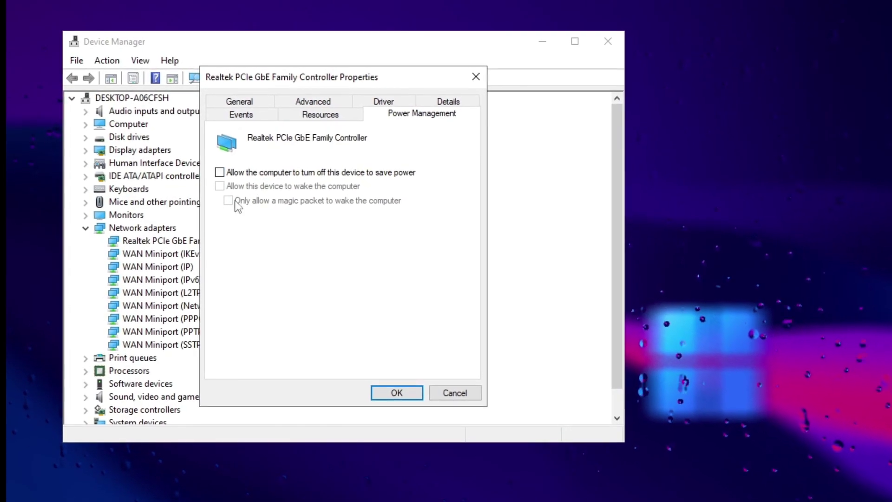
click(396, 393)
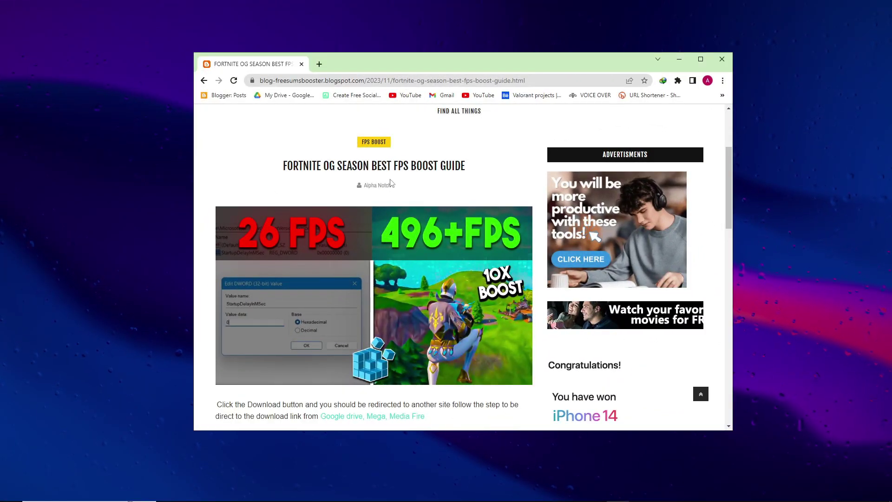
scroll(353, 185, down, 2)
scroll(376, 201, down, 6)
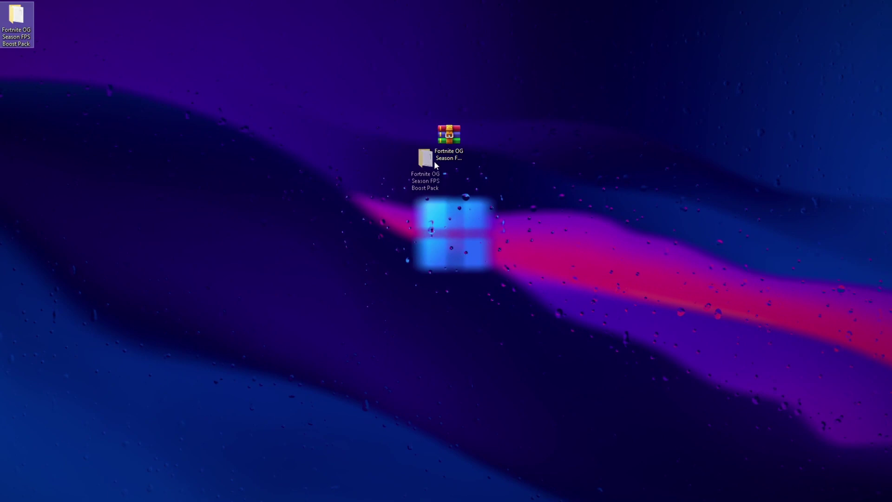
Launch ISLC v1.0.2.8 from the Fortnite OG Season FPS Boost Pack as administrator
double_click(521, 135)
click(367, 191)
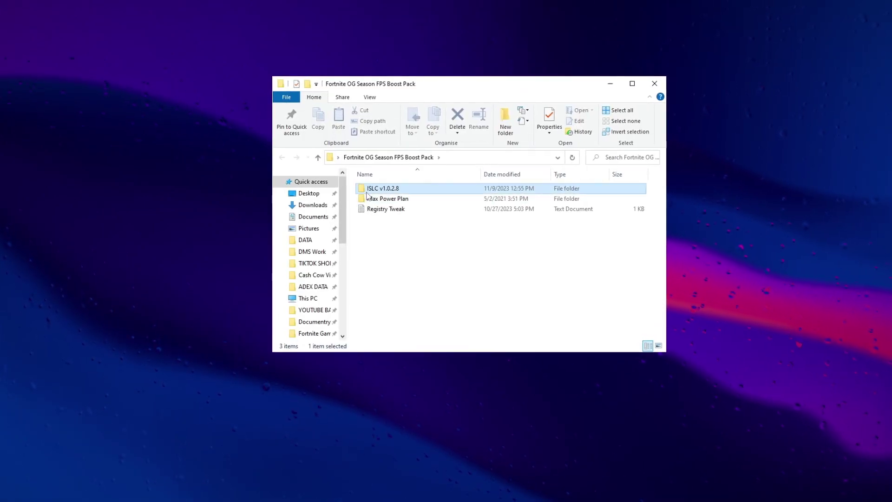
double_click(397, 194)
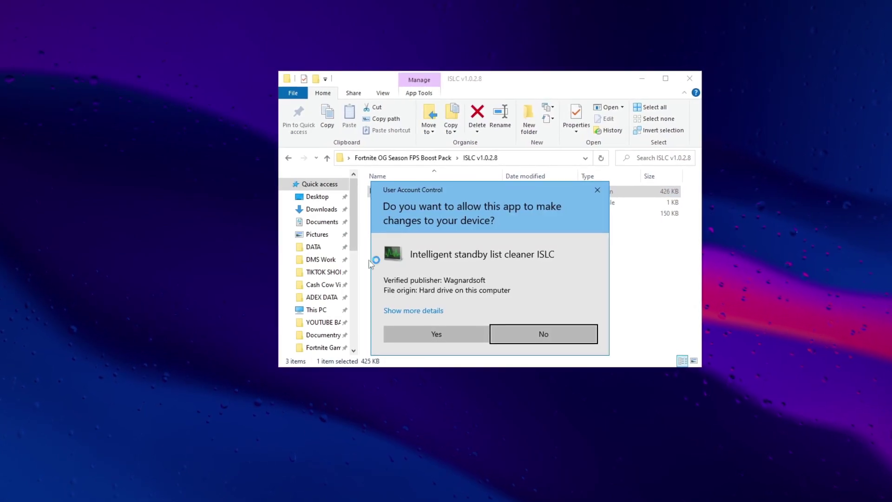
click(427, 333)
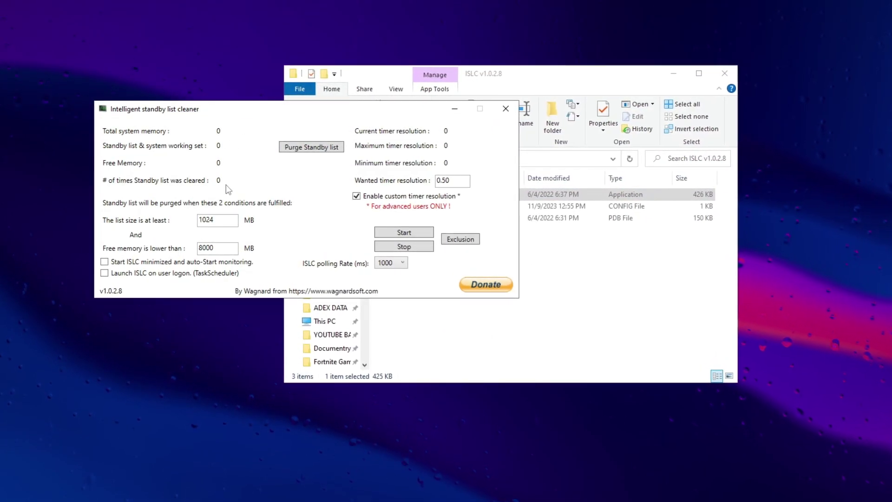
Set ISLC list size 1024, free memory 8000, timer resolution 0.50, and review polling rates
double_click(209, 224)
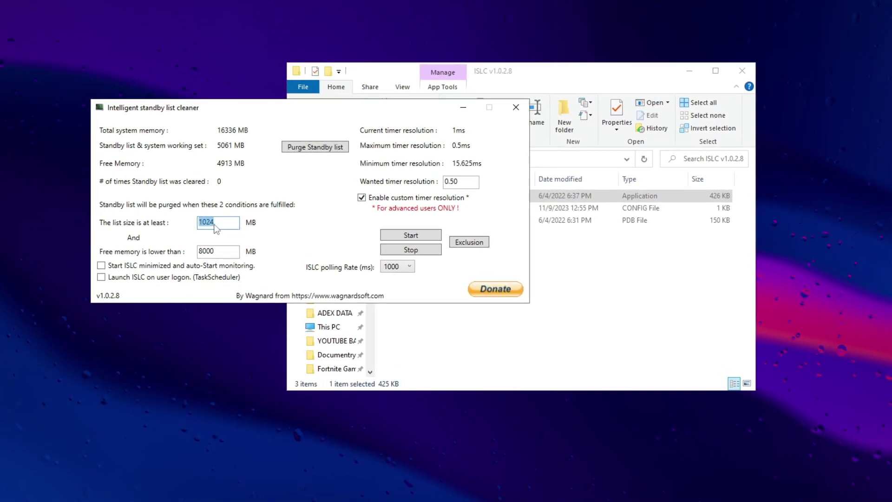
click(211, 226)
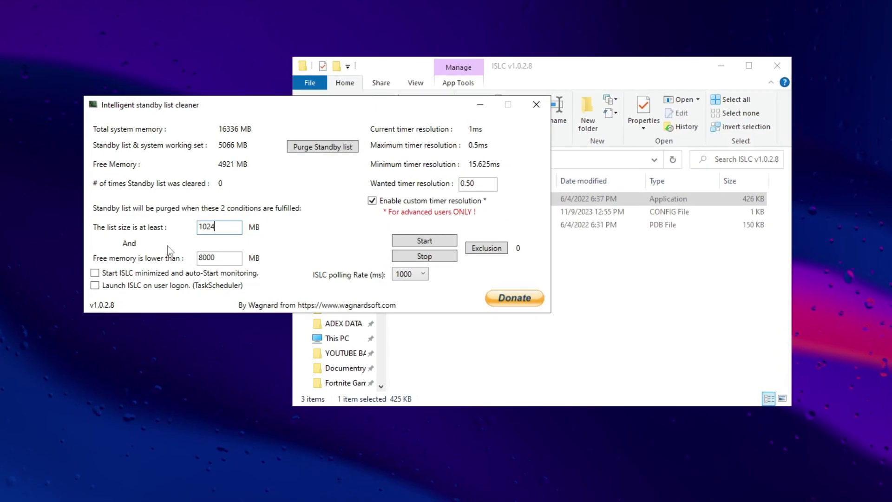
click(226, 257)
double_click(227, 260)
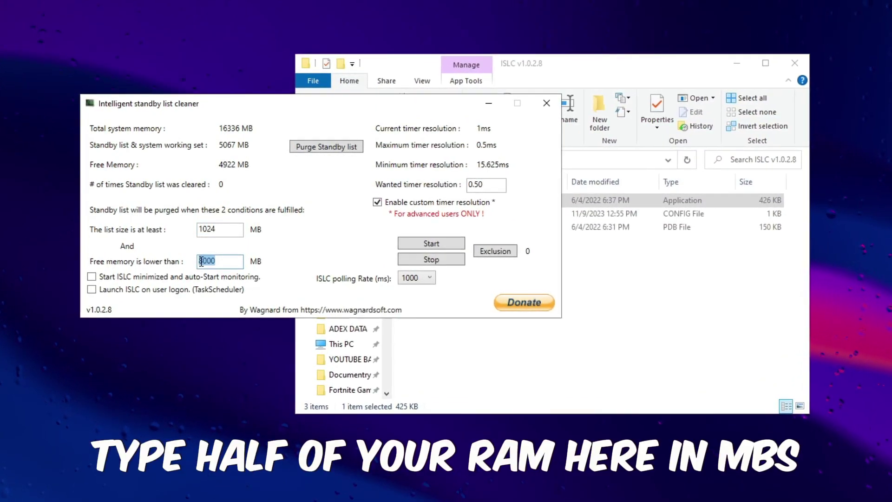
text(8000)
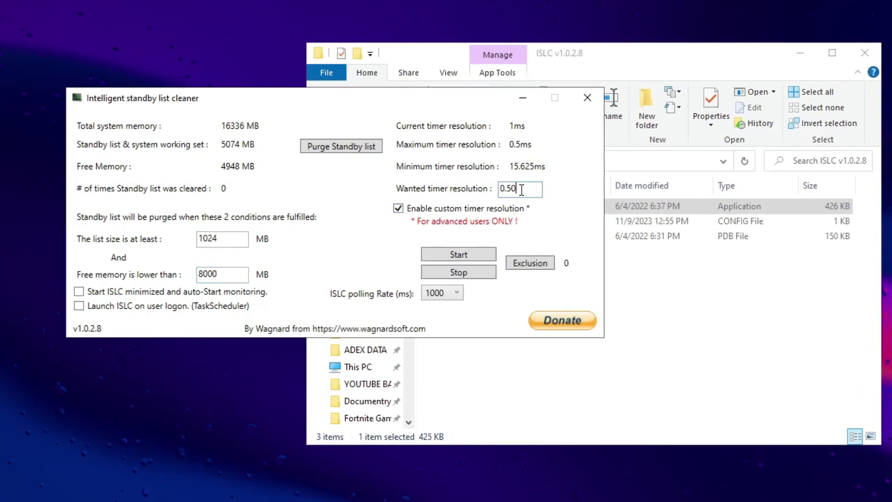
double_click(506, 190)
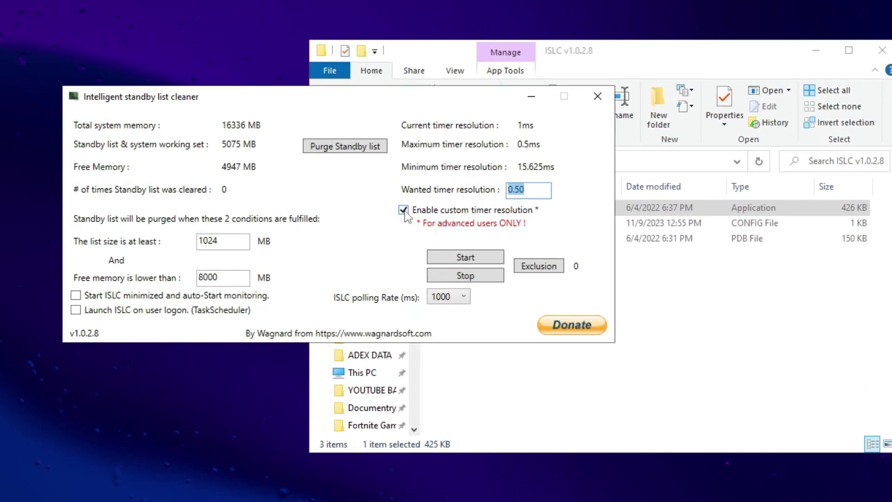
click(471, 301)
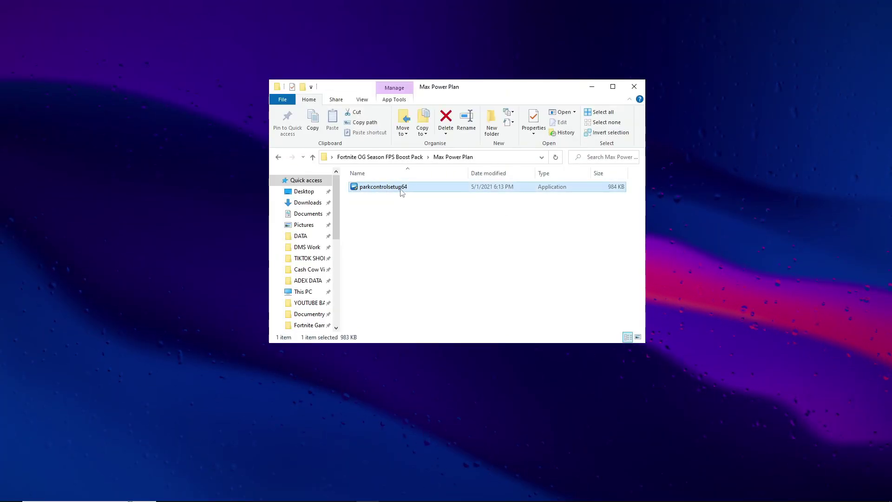
Run ParkControl and keep Bitsum Highest Performance with plugged-in frequency scaling off at 100%
right_click(415, 189)
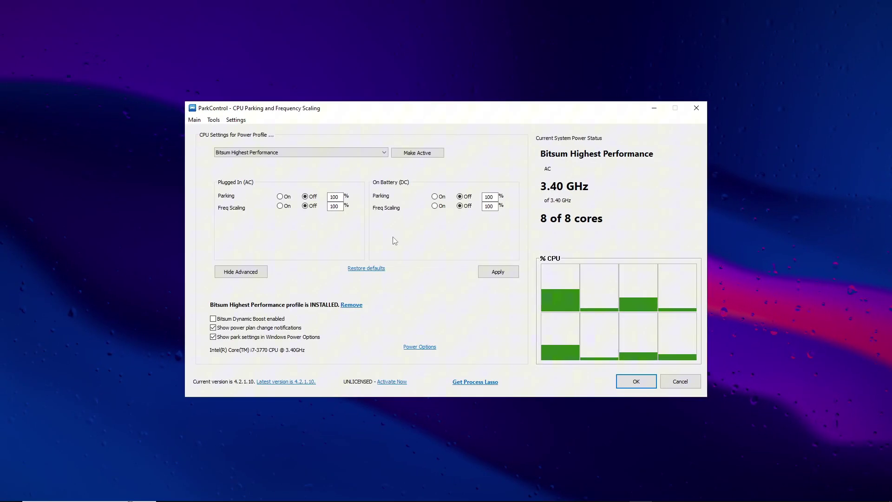
click(206, 143)
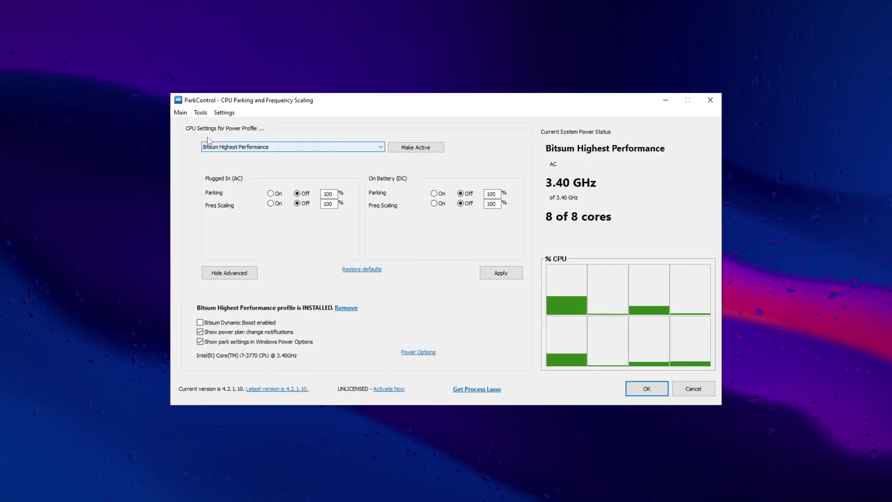
click(296, 201)
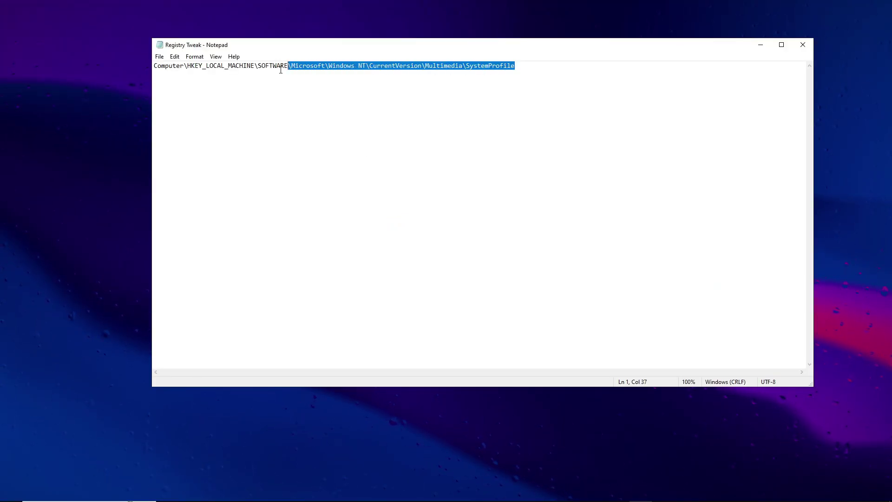
Navigate Registry Editor to the Multimedia SystemProfile key by pasting its path from Notepad
right_click(318, 69)
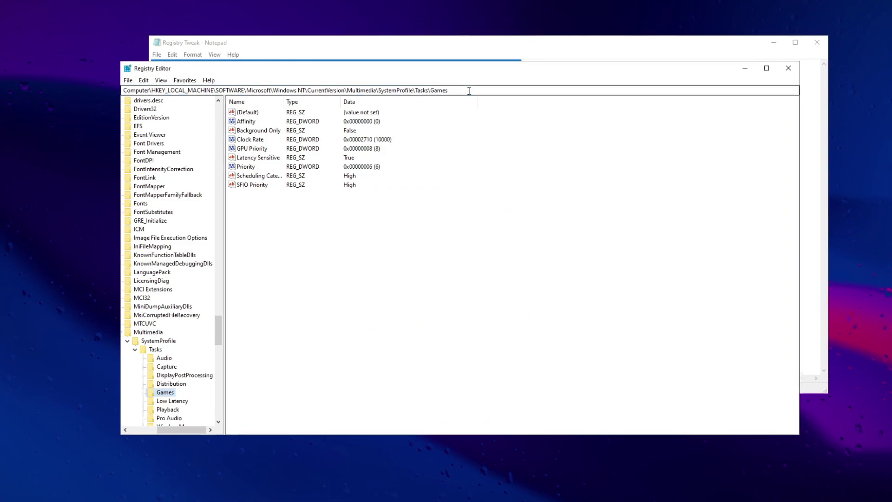
right_click(337, 91)
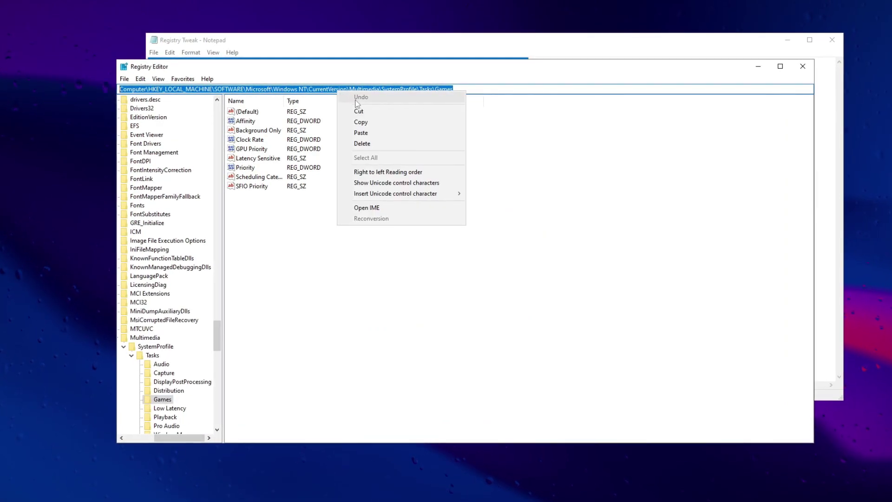
click(380, 132)
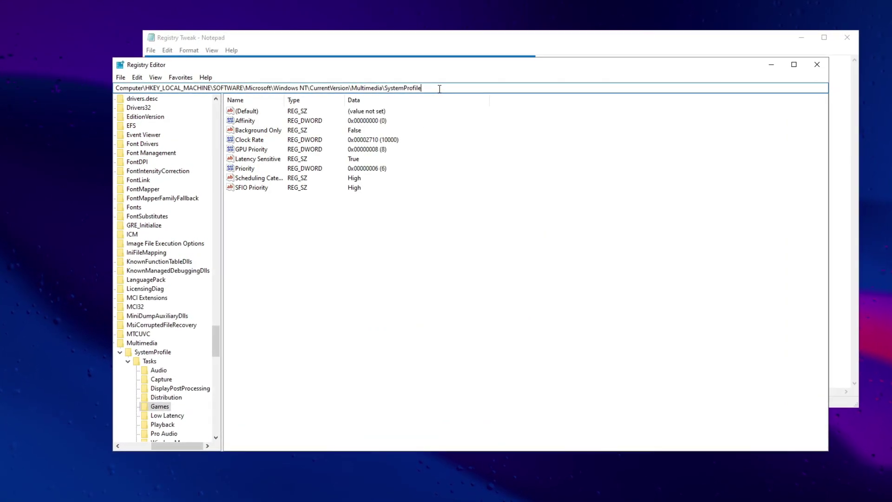
key(Return)
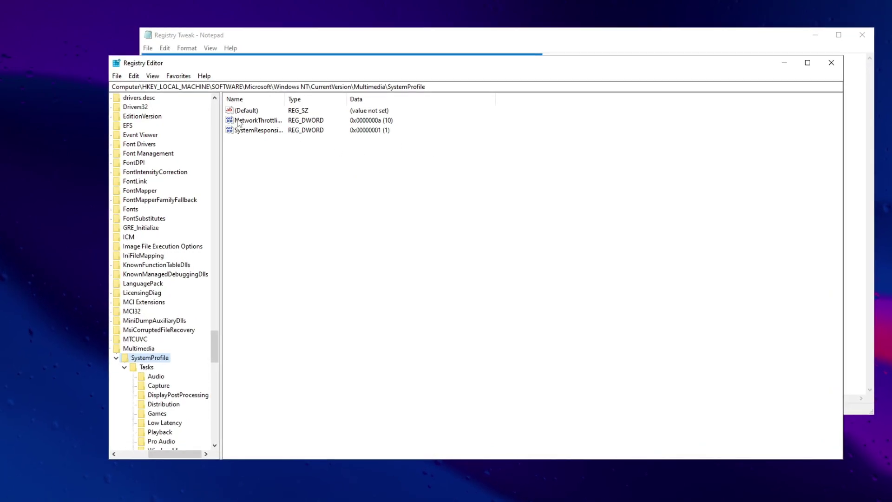
Confirm NetworkThrottlingIndex stays 10 and SystemResponsiveness stays 1
double_click(258, 122)
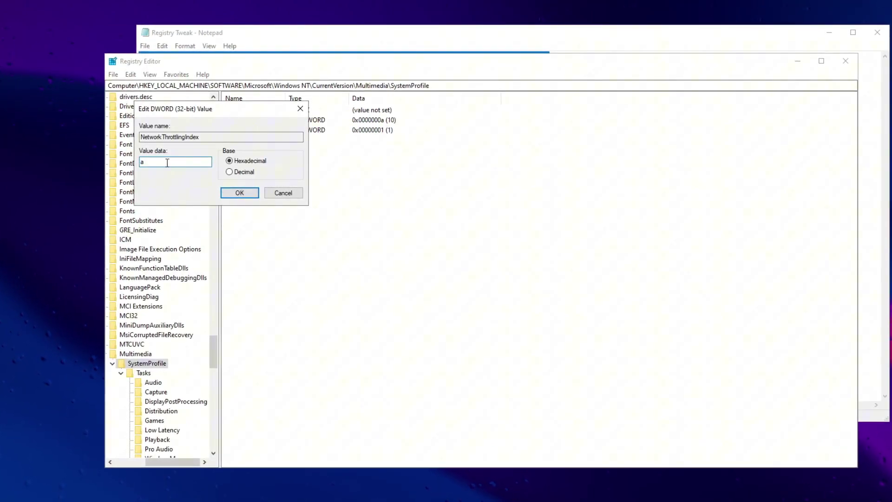
key(Escape)
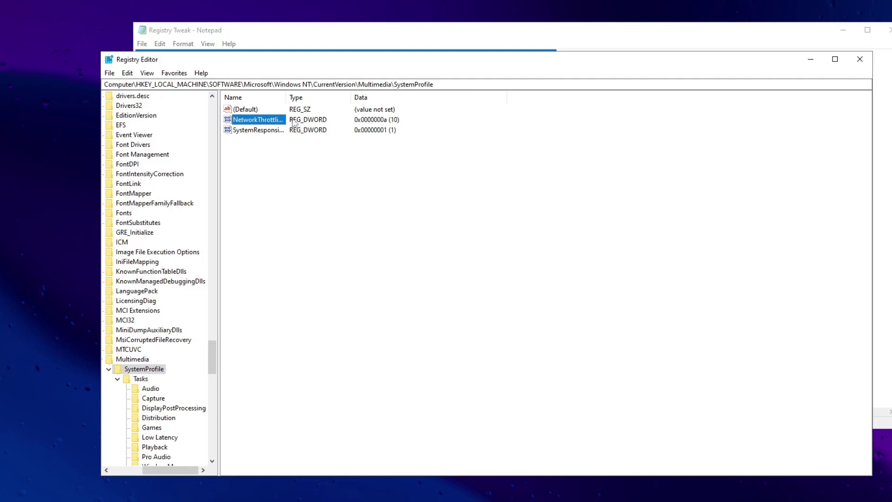
right_click(269, 123)
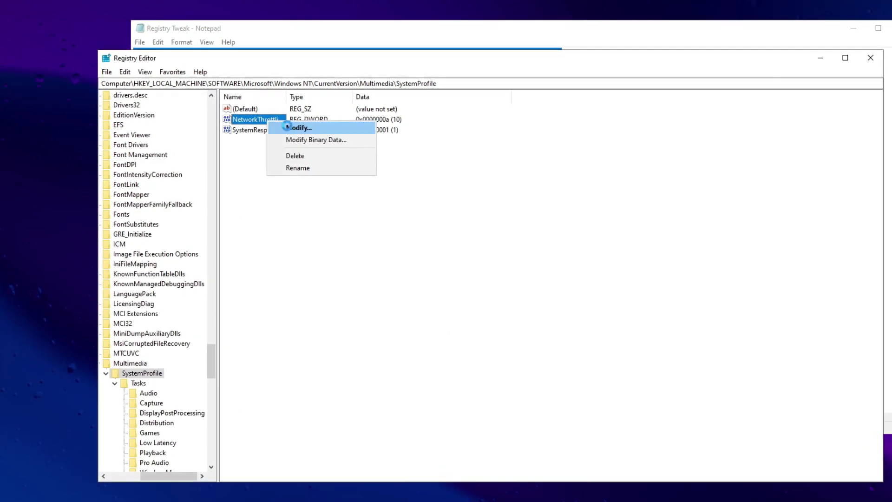
click(287, 126)
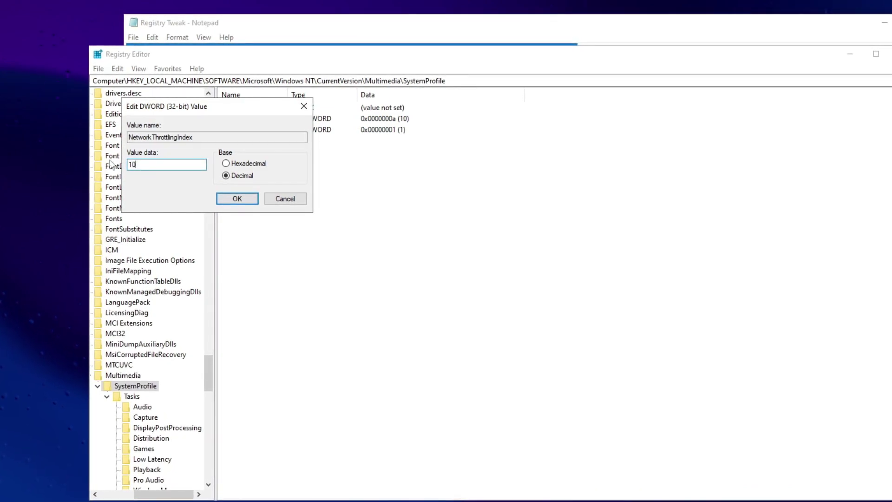
click(228, 201)
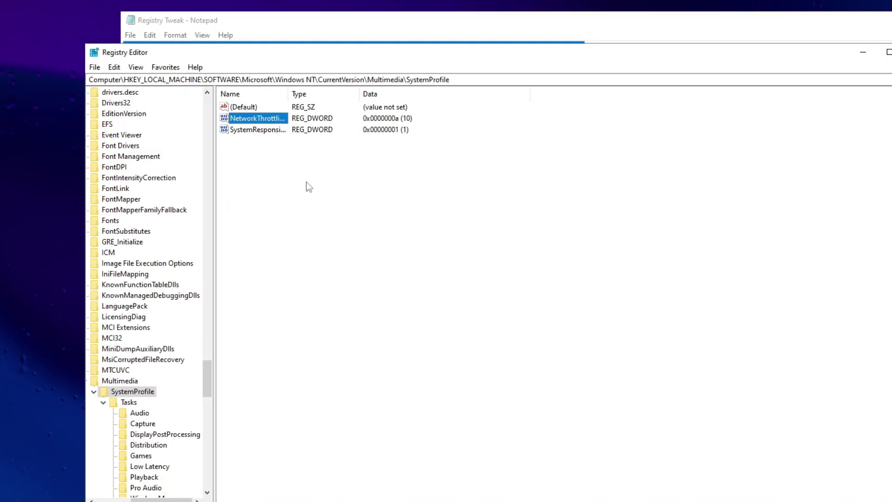
double_click(259, 130)
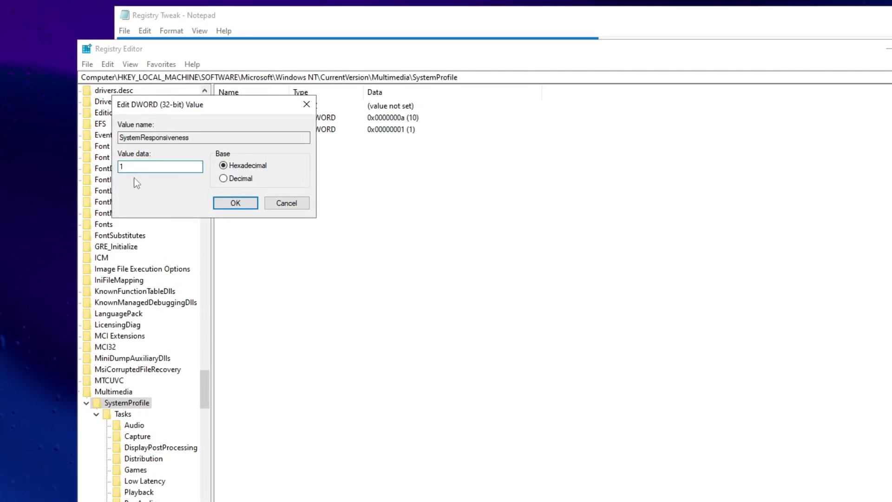
click(234, 205)
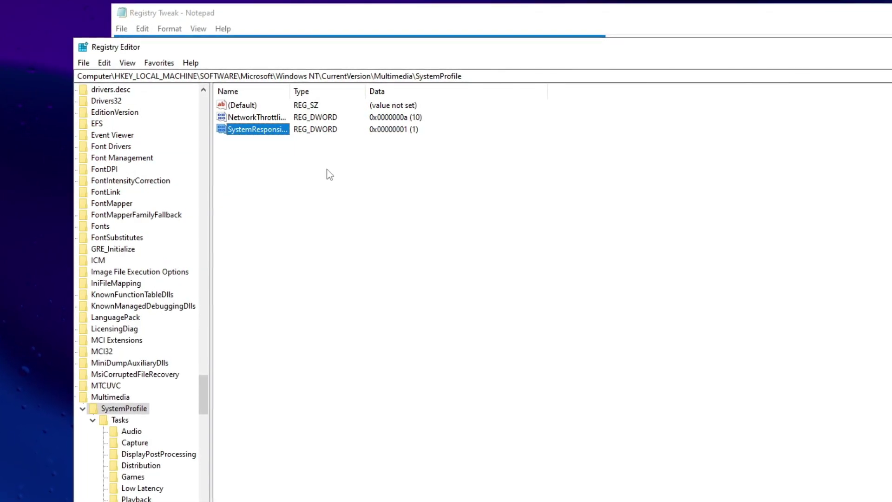
scroll(163, 191, down, 4)
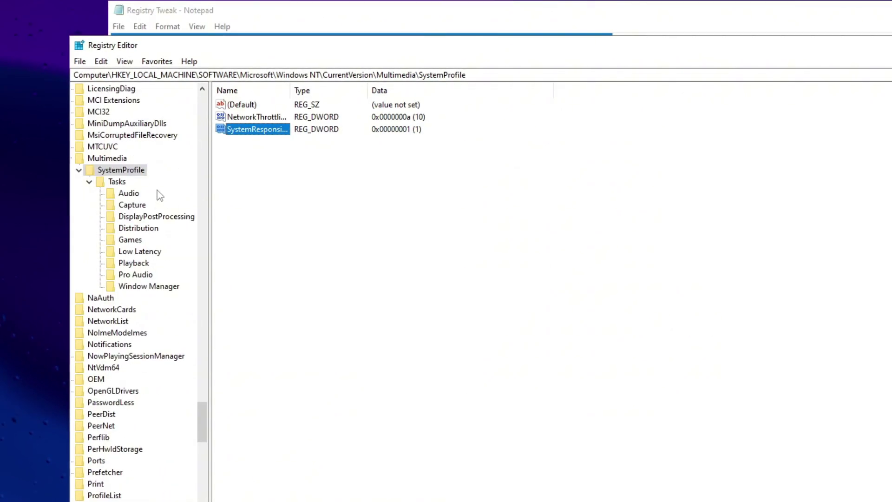
click(123, 242)
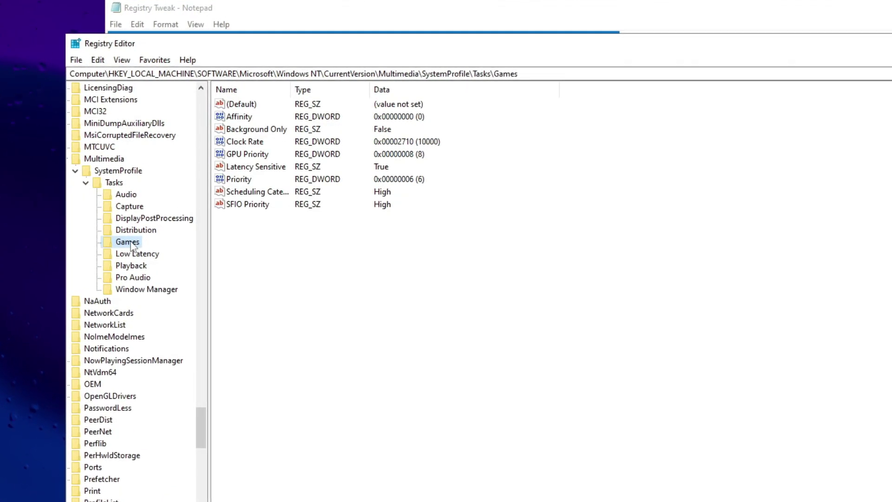
Verify Games task values: GPU Priority 8, Priority 6, Scheduling Category High, SFIO Priority High
double_click(242, 156)
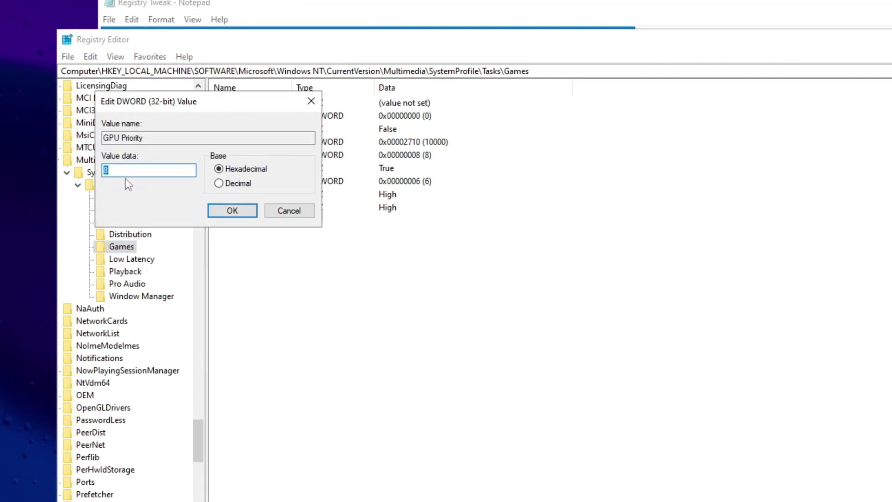
click(219, 211)
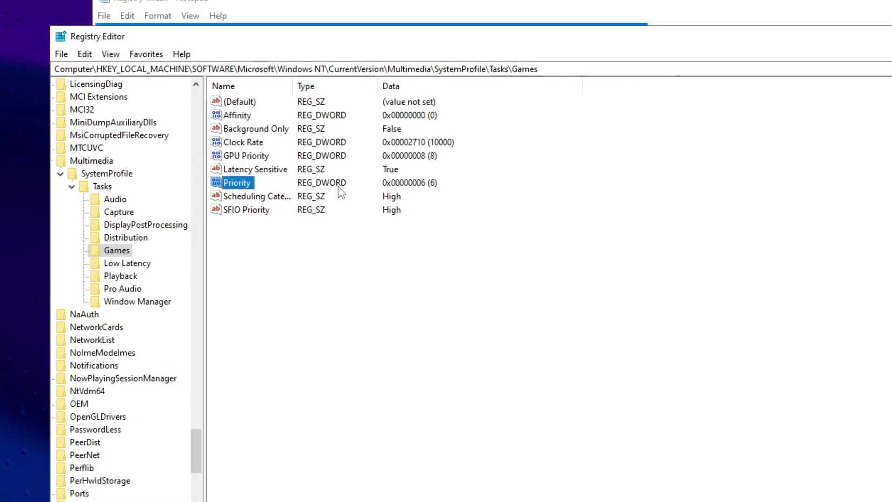
double_click(237, 185)
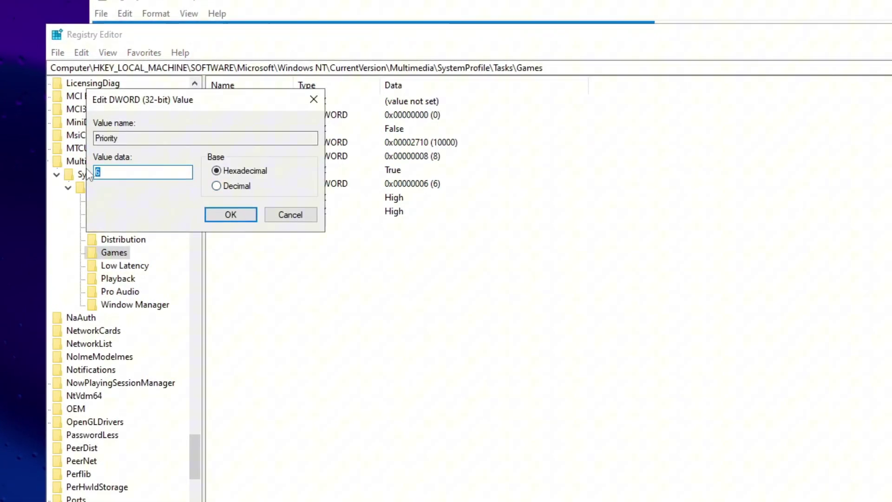
click(230, 214)
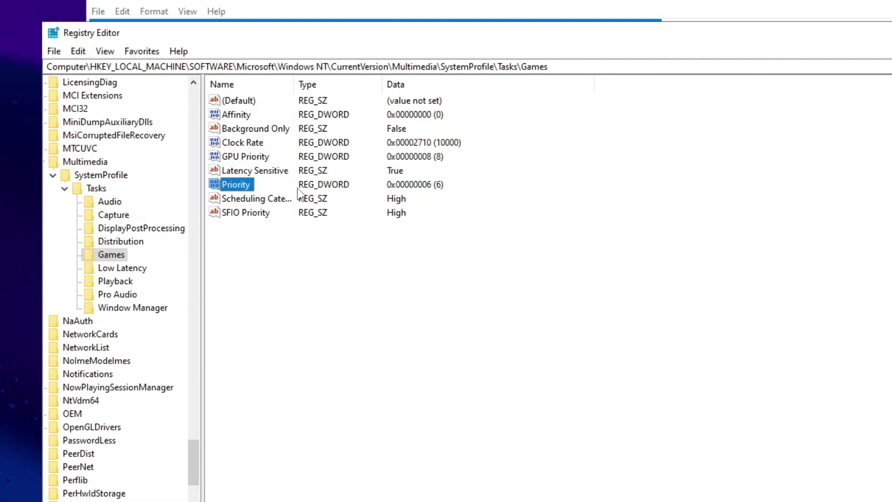
double_click(244, 201)
click(259, 199)
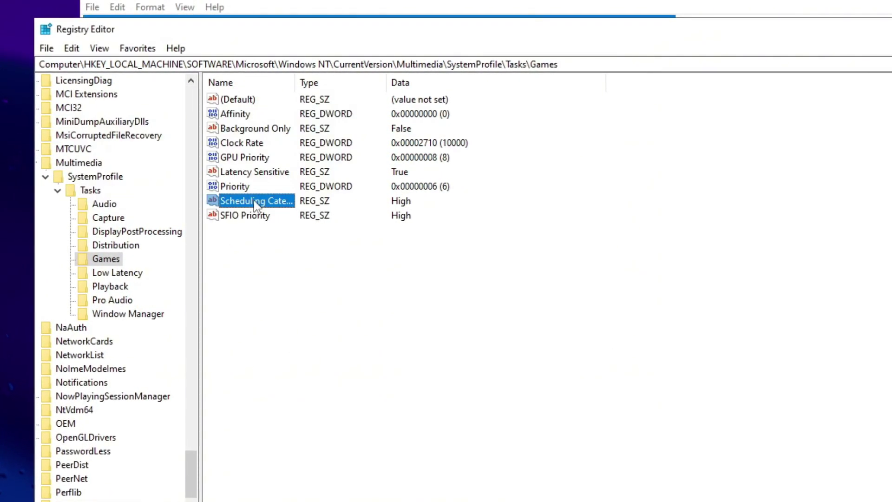
double_click(260, 216)
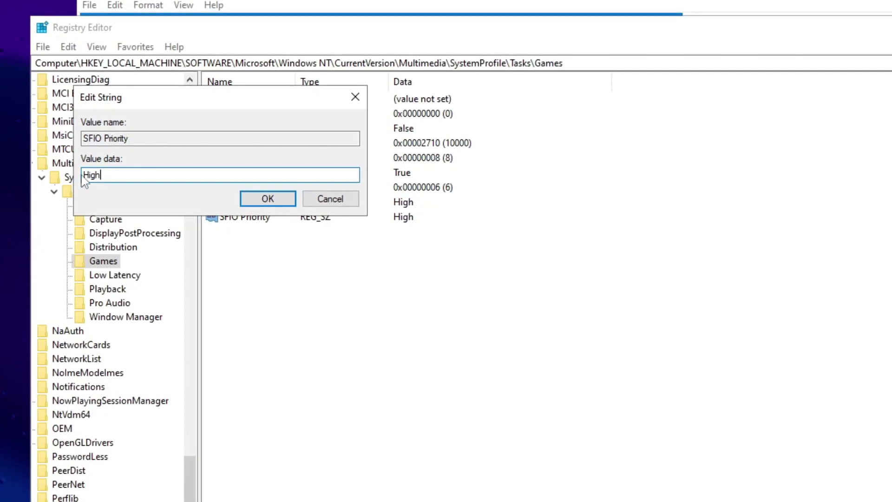
click(261, 203)
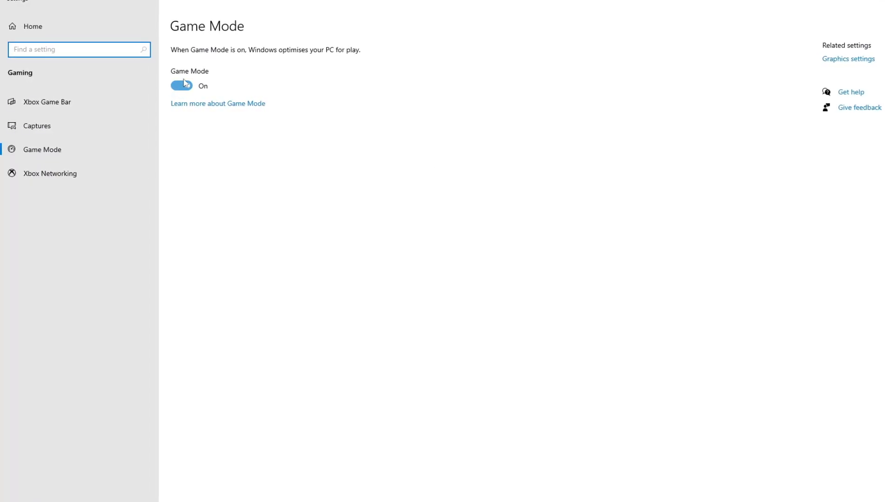
Keep Game Mode and GPU scheduling on, and save High performance for the Fortnite client
click(67, 103)
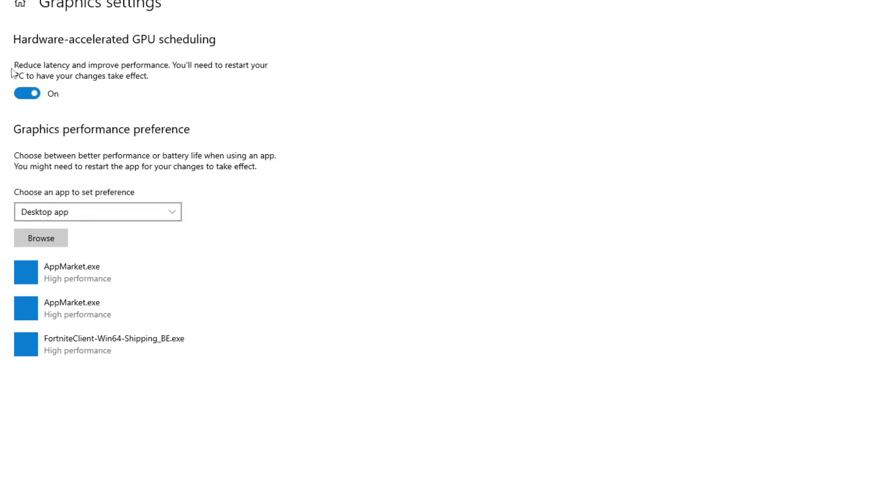
click(27, 93)
click(27, 93)
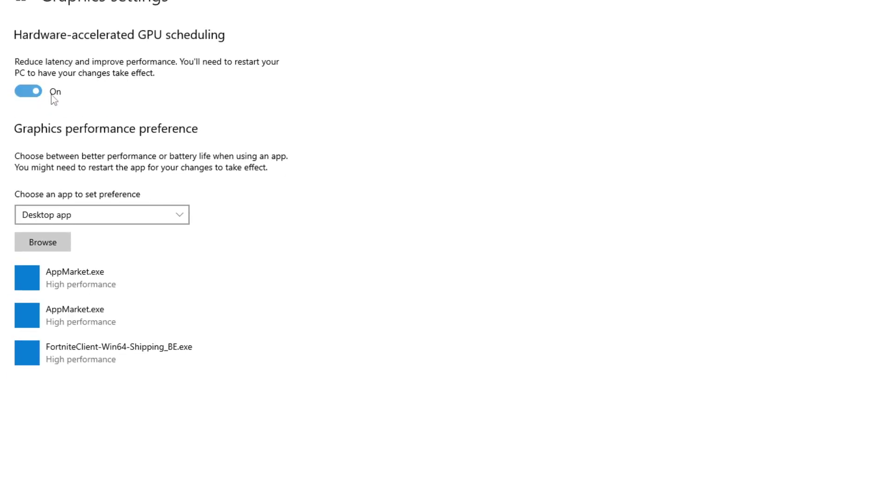
click(28, 354)
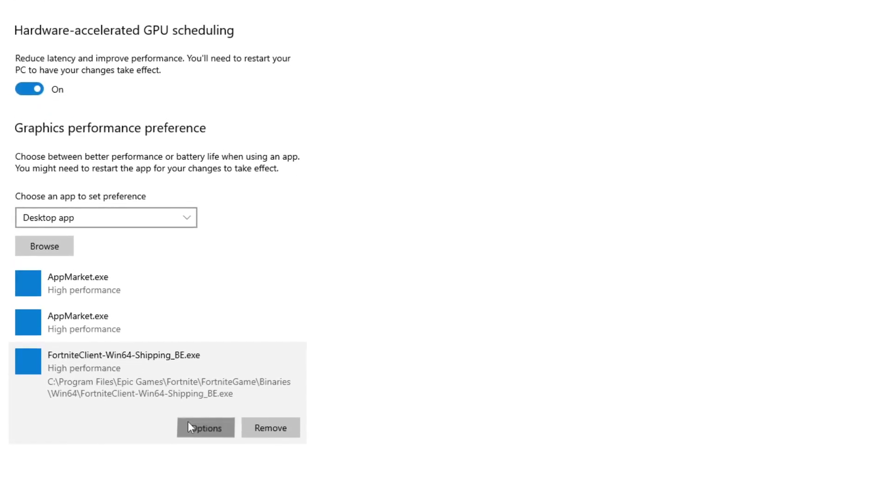
click(188, 424)
click(556, 378)
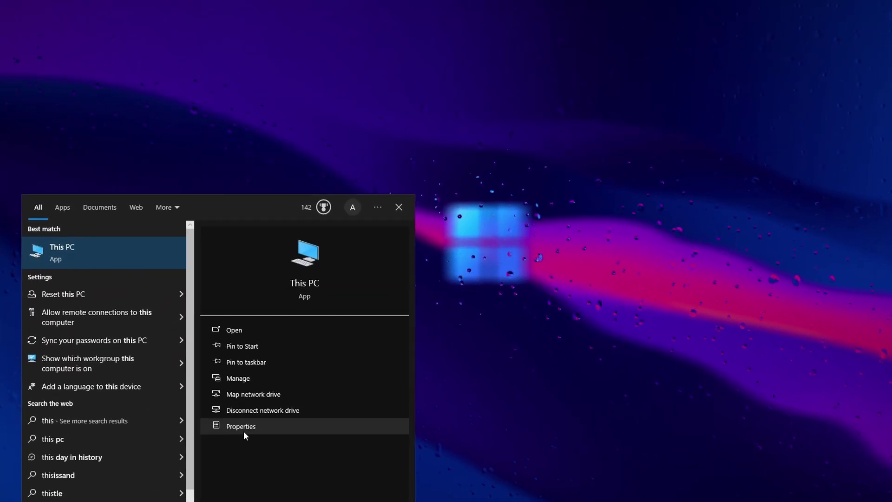
Apply best-performance visual effects, keeping only thumbnails instead of icons and smooth screen-font edges
click(235, 411)
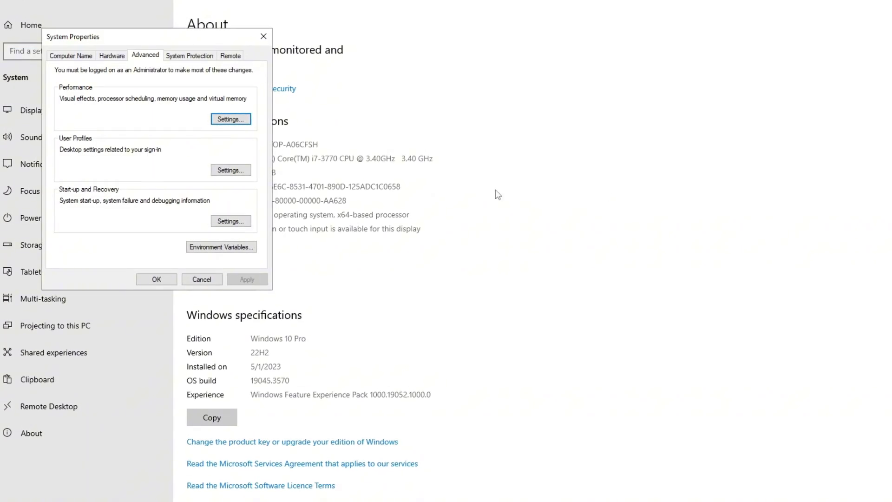
click(230, 119)
click(94, 168)
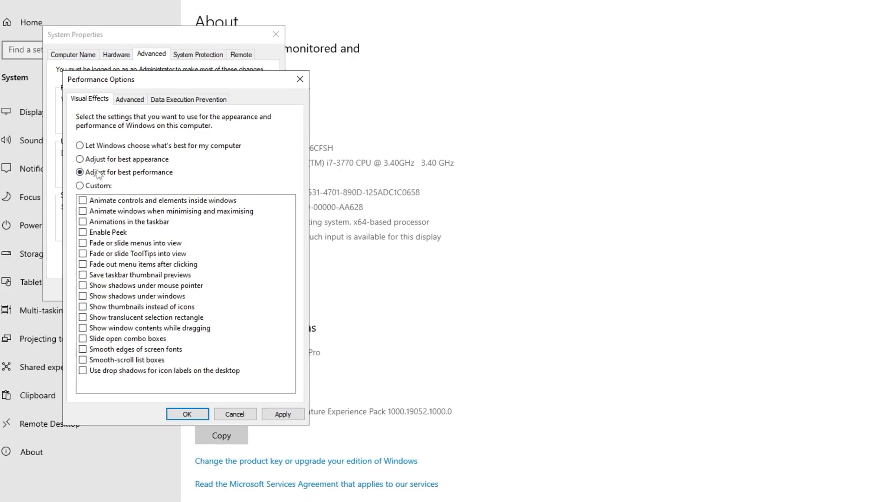
click(83, 307)
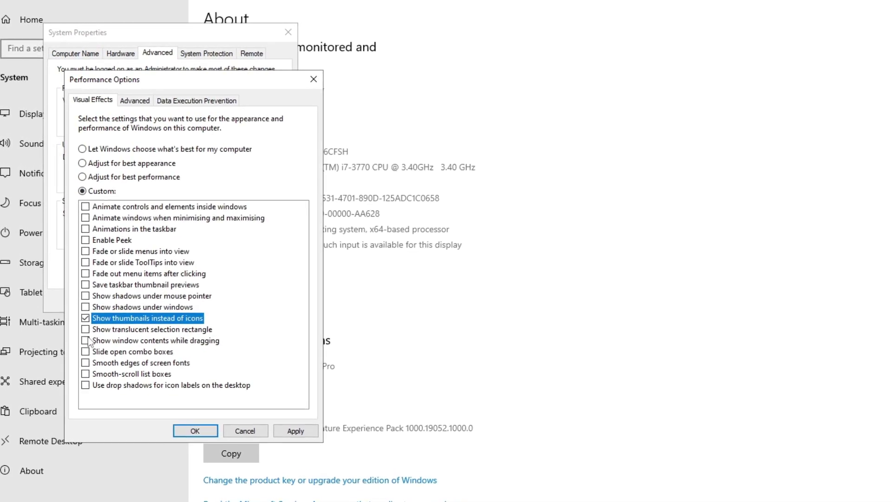
click(85, 362)
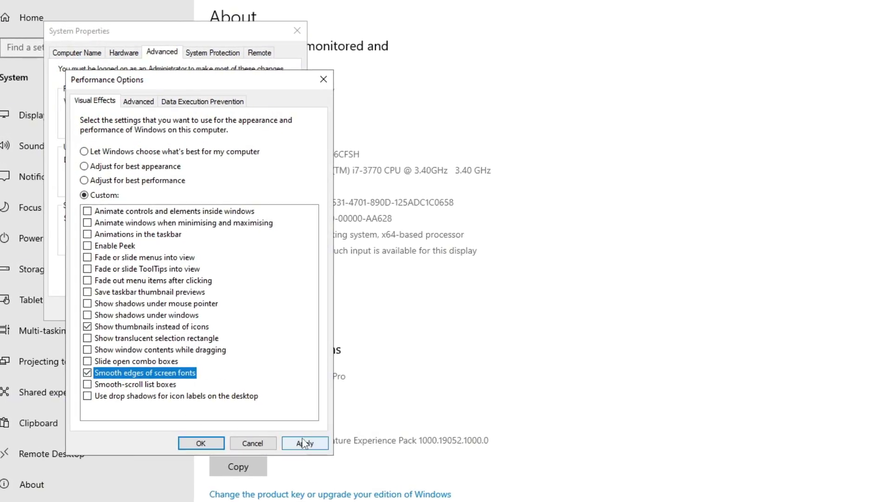
click(261, 444)
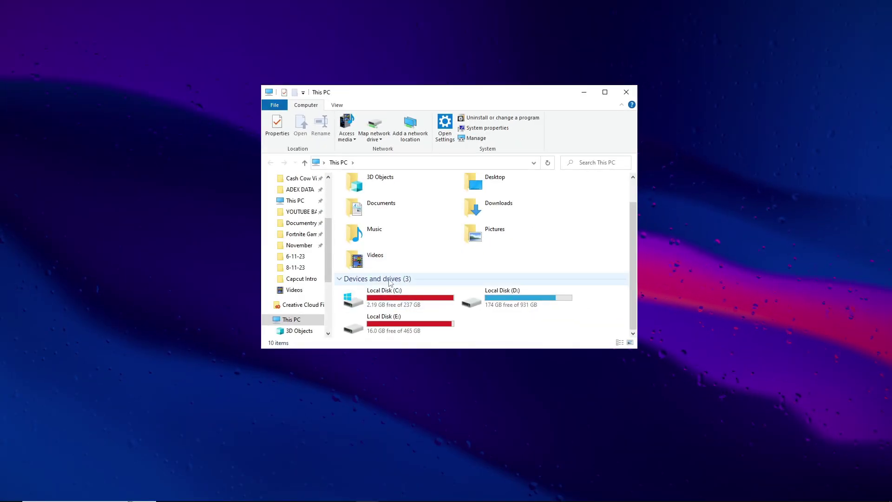
Run Disk Clean-up on Local Disk (C:) and delete the selected junk files
click(402, 472)
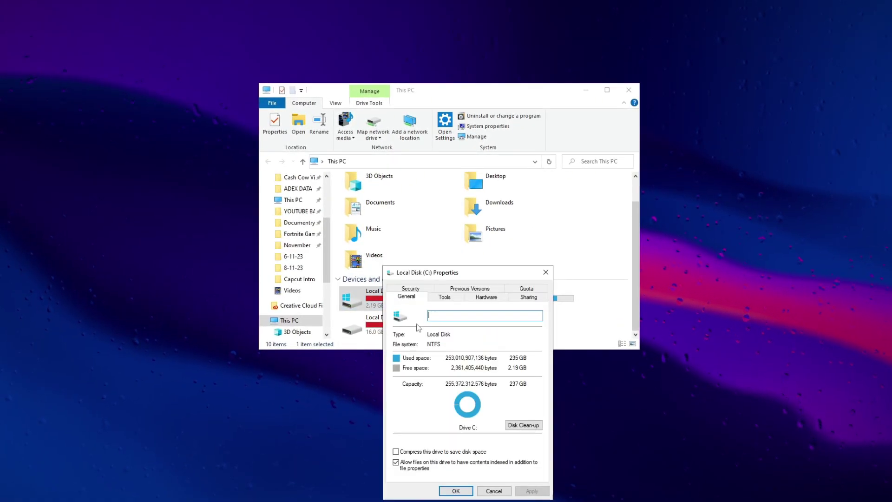
click(526, 430)
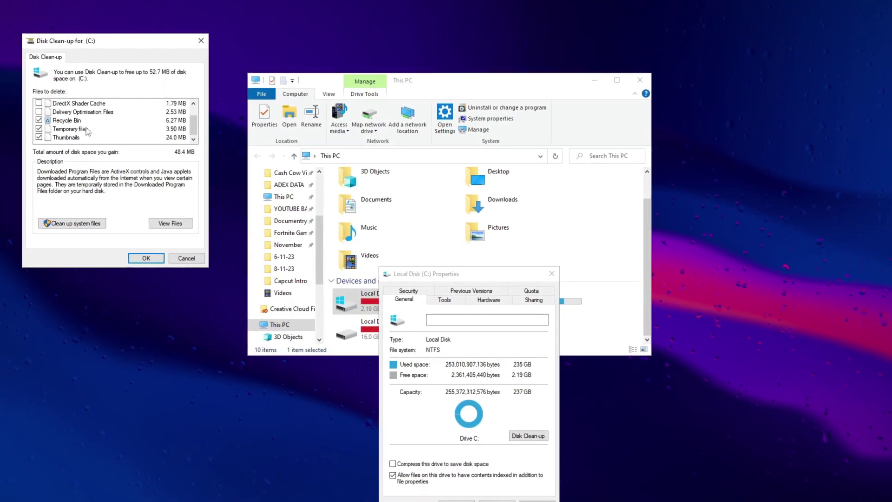
click(148, 258)
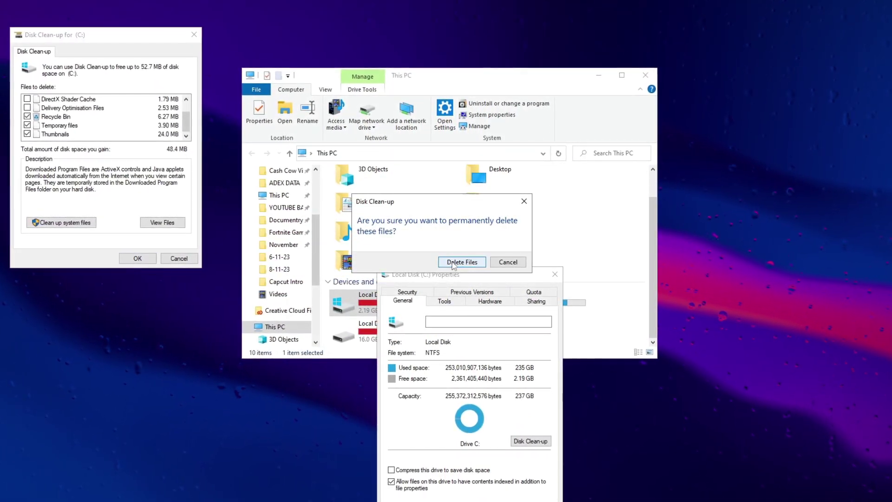
click(462, 262)
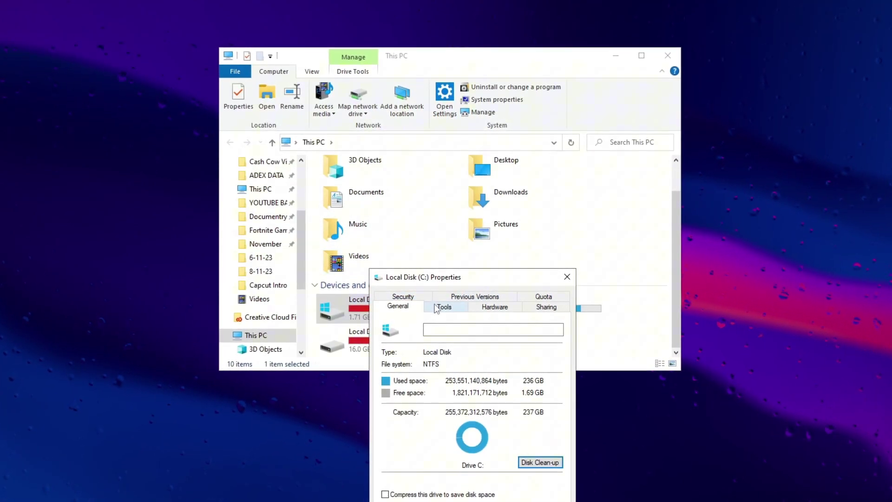
Retrim drive C: from the Tools tab's Optimise window and close the dialogs
click(437, 308)
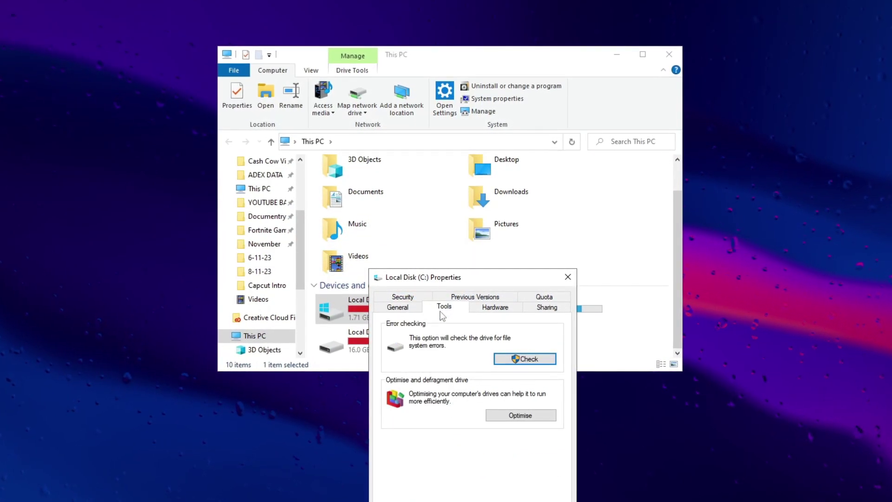
click(522, 418)
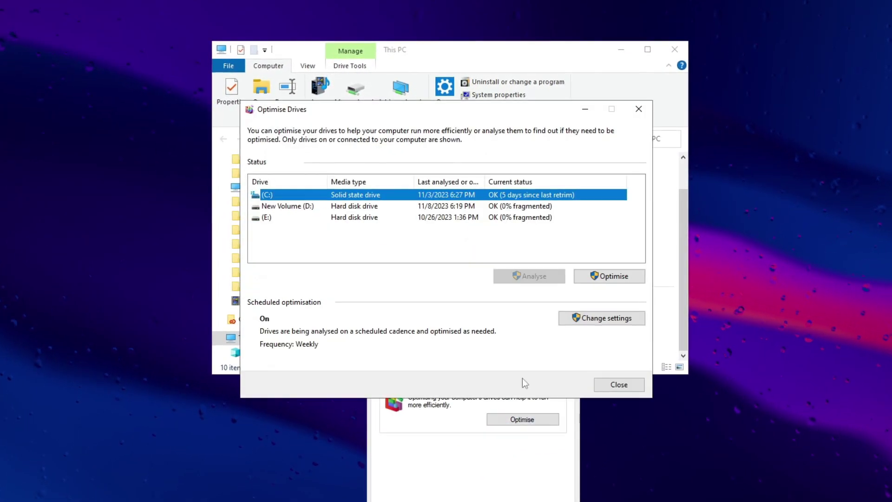
click(608, 278)
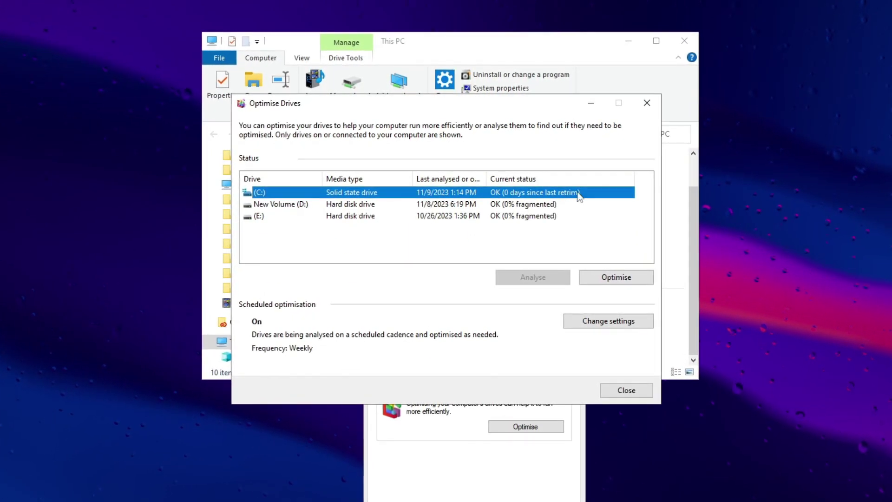
click(650, 106)
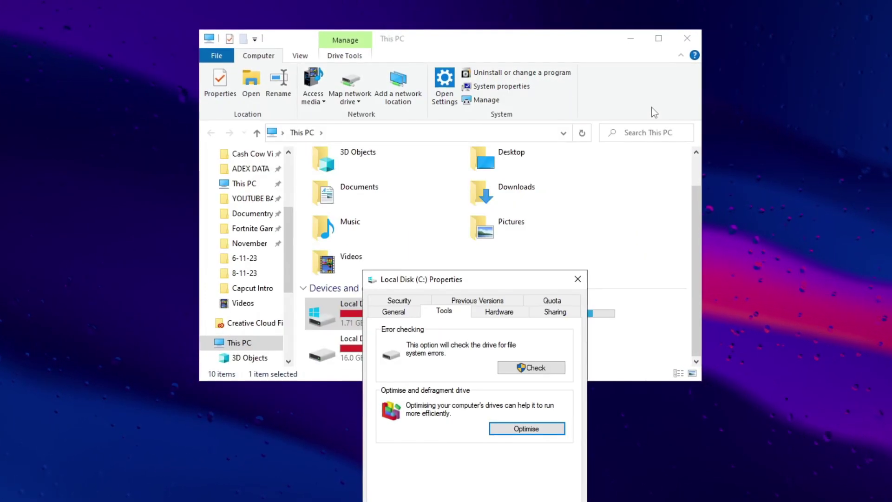
click(585, 278)
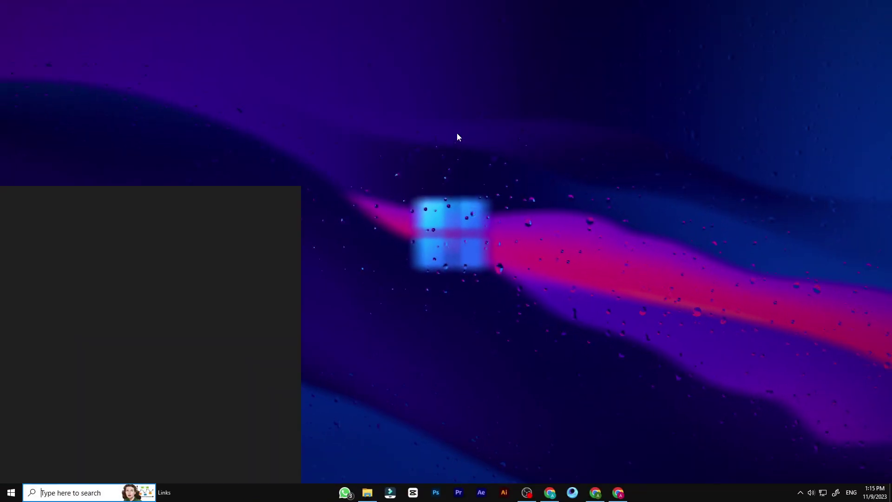
Open System Configuration via a 'sys' search and cap boot at 8 processors in Advanced boot options, saving without restarting
text(s)
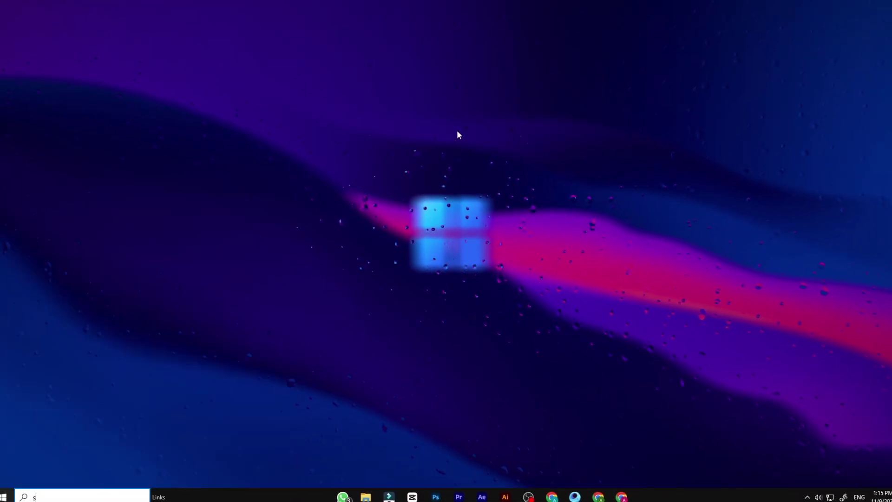
text(ys)
key(Down)
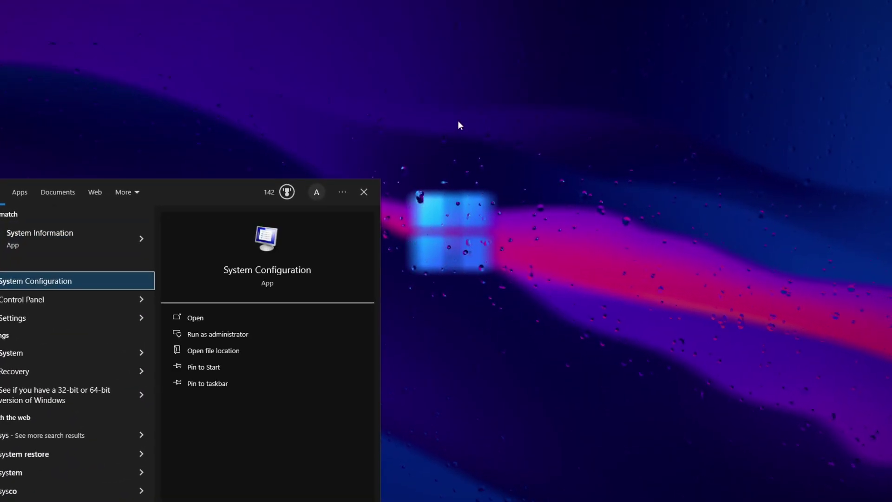
key(Return)
click(336, 172)
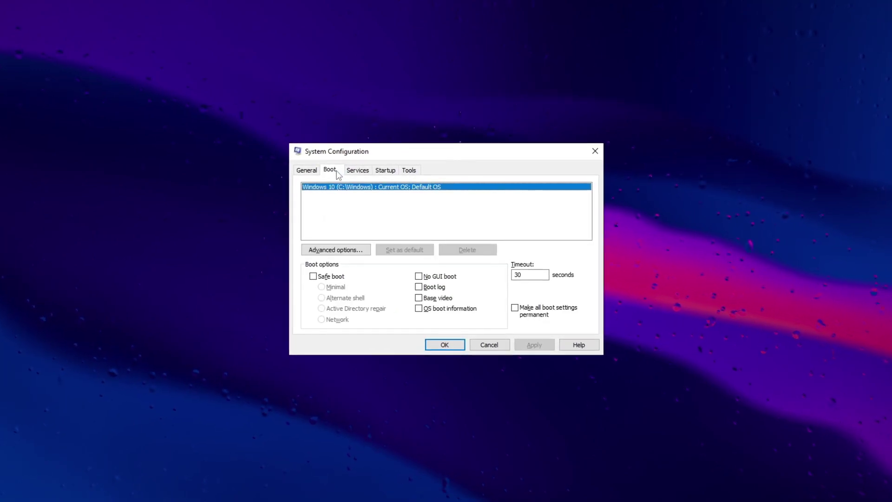
click(334, 249)
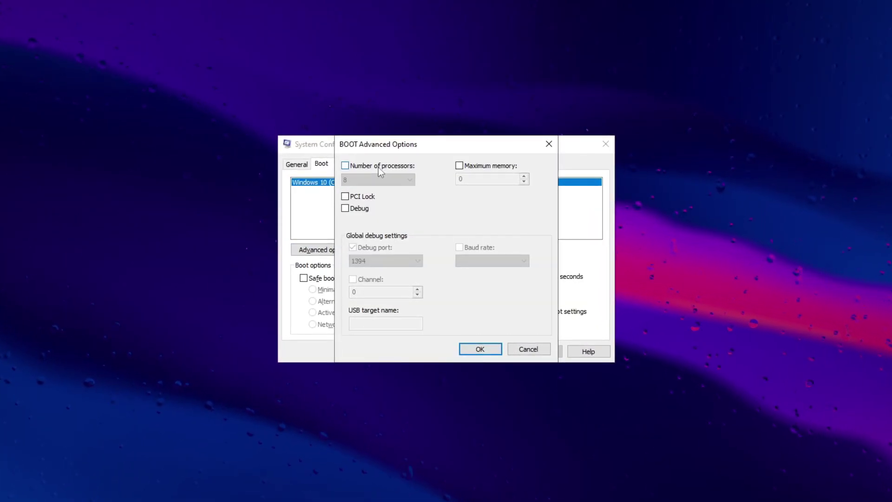
click(372, 180)
click(354, 243)
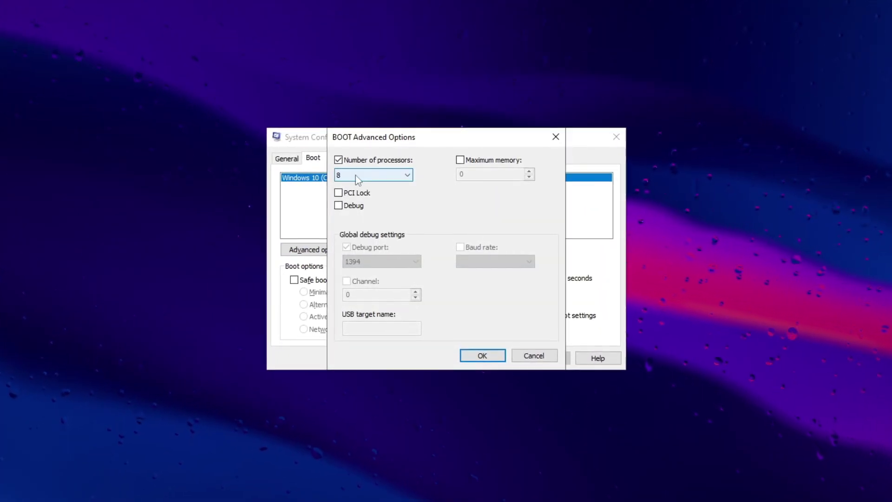
click(495, 361)
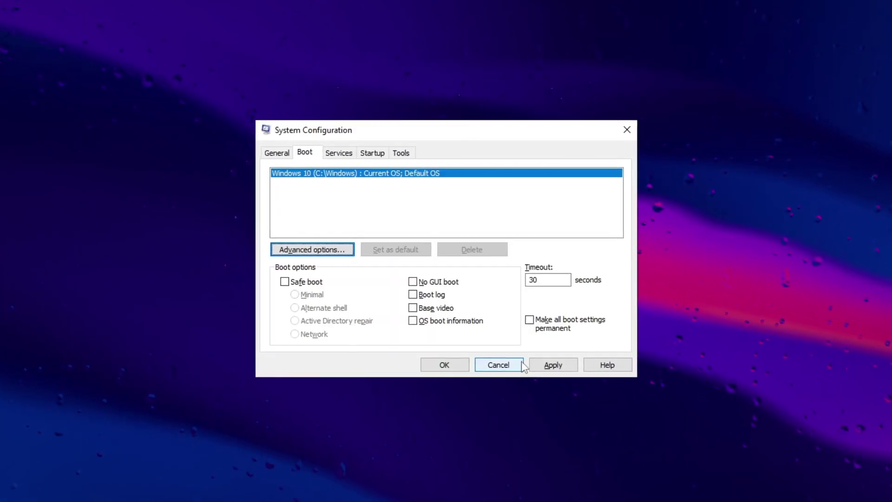
click(464, 366)
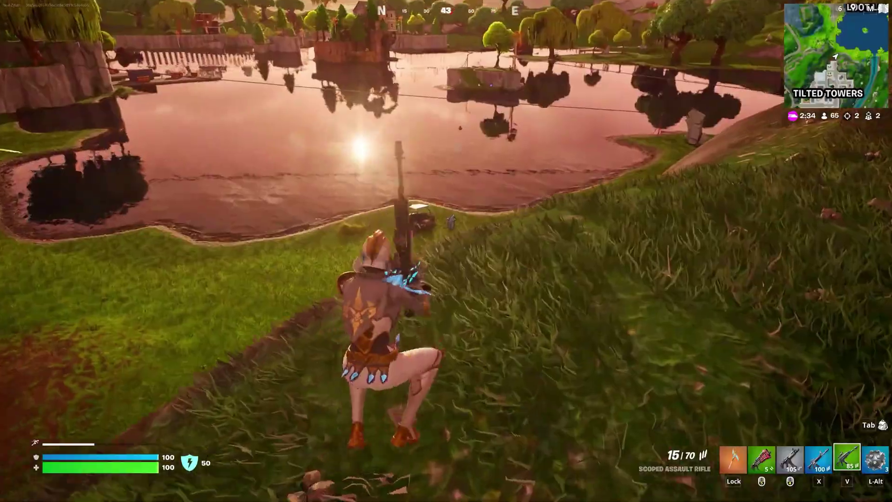
Scope in with the assault rifle, fire repeatedly at the enemy by the golf cart, then lower the scope
right_click(446, 251)
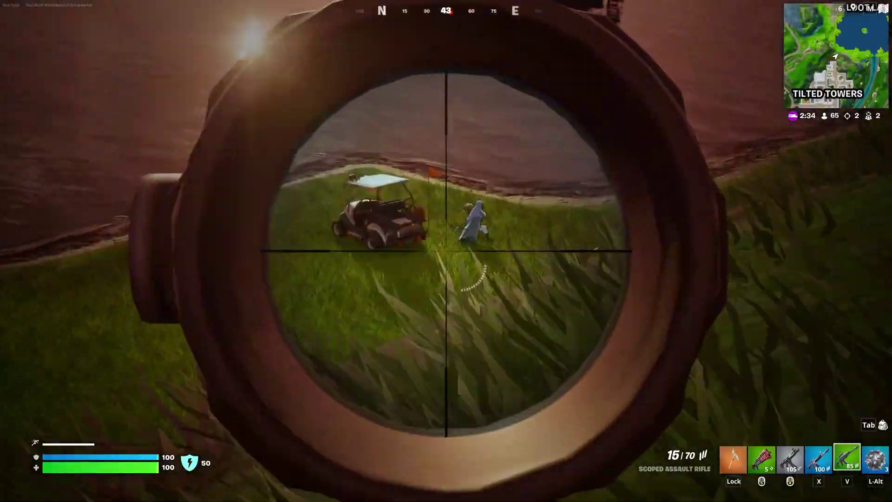
click(446, 251)
click(447, 251)
click(447, 251)
click(446, 251)
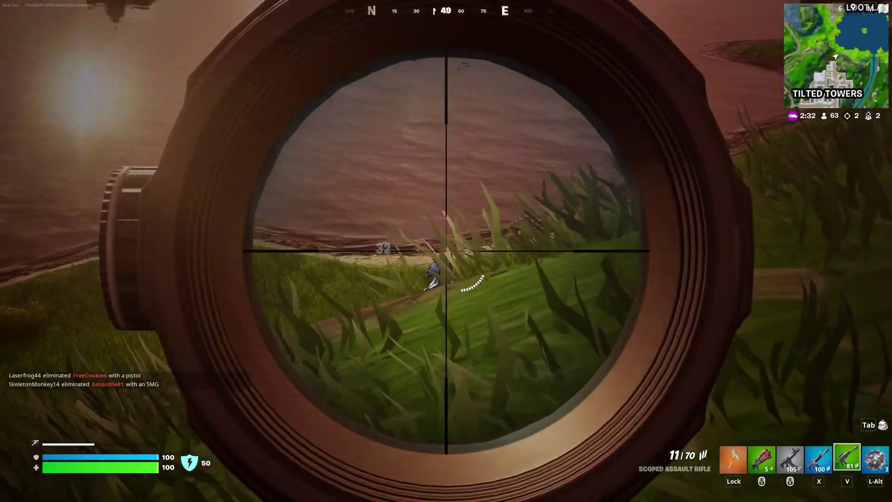
click(446, 251)
click(446, 251)
click(447, 251)
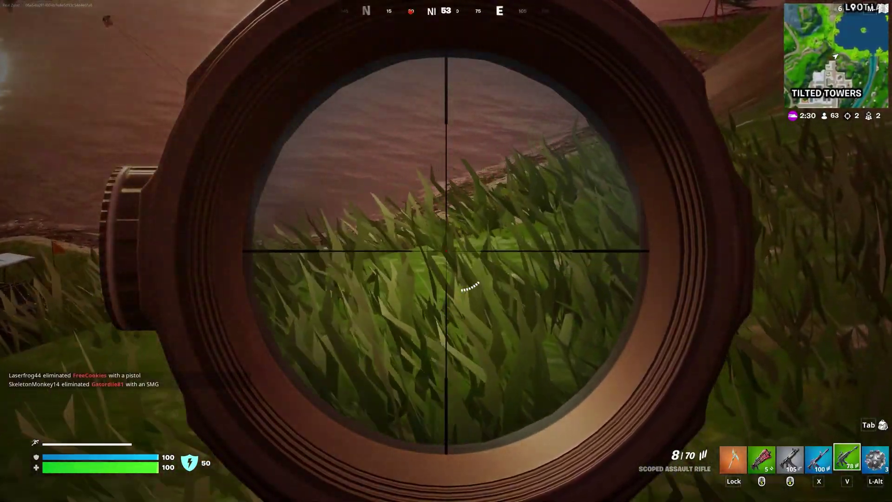
click(447, 251)
right_click(446, 250)
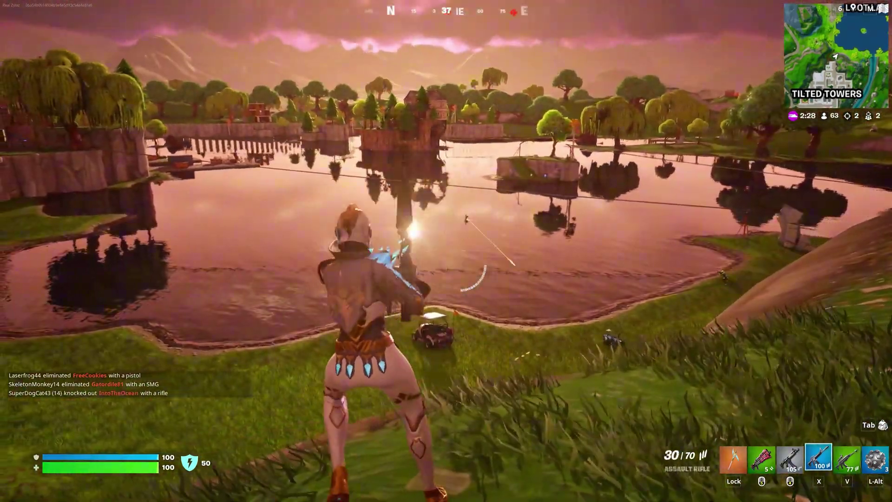